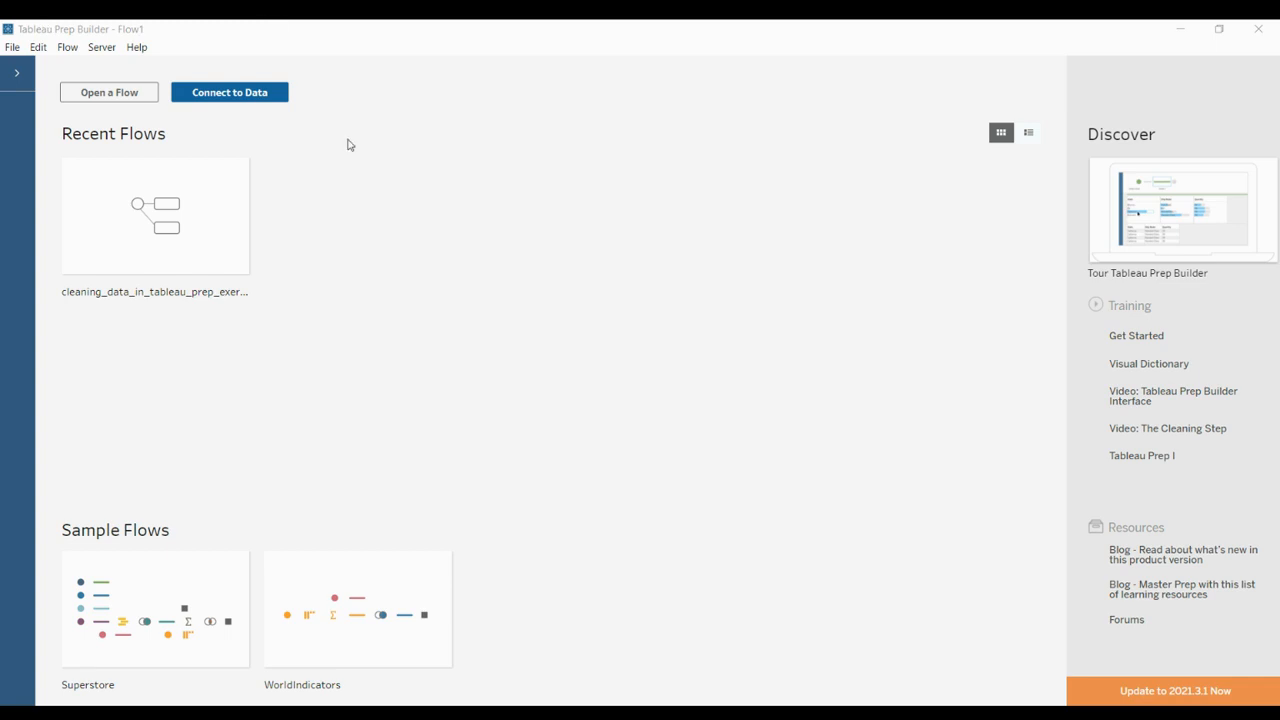
Start a Microsoft Excel connection and browse to the Sales folder under youtube > Tableau Prep Builder on New Volume (F:).
left_click(244, 92)
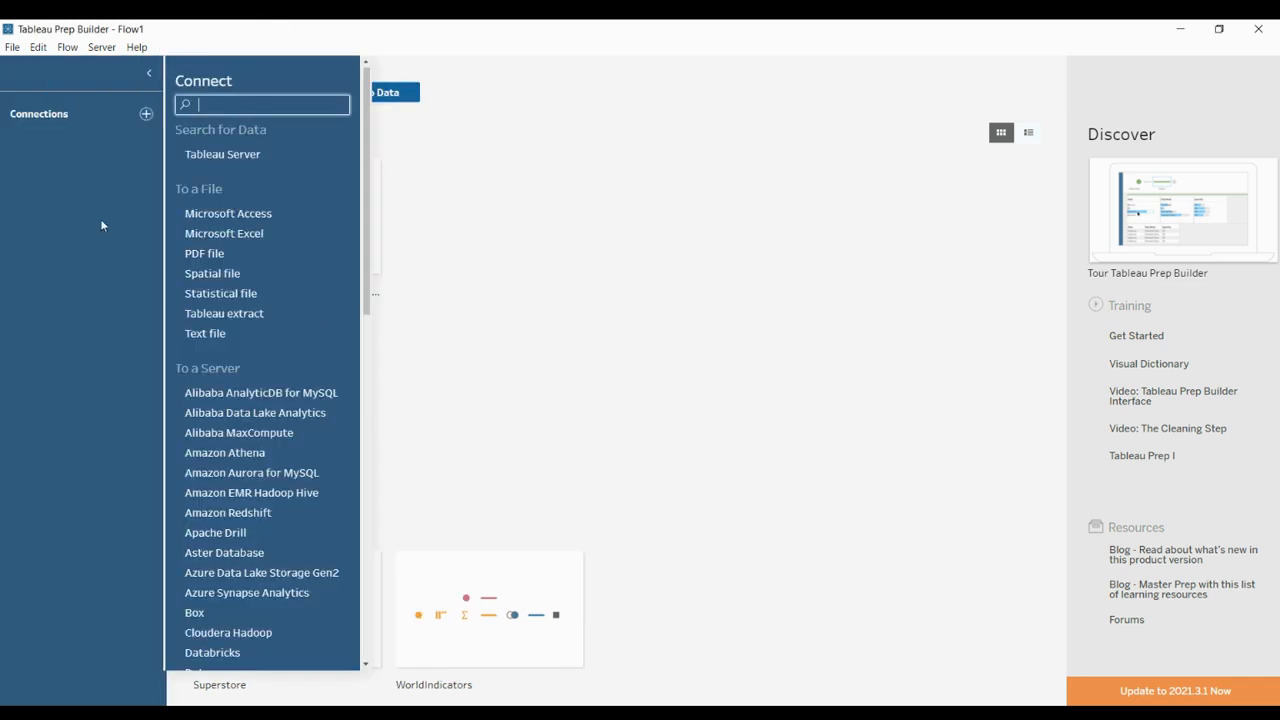
left_click(227, 233)
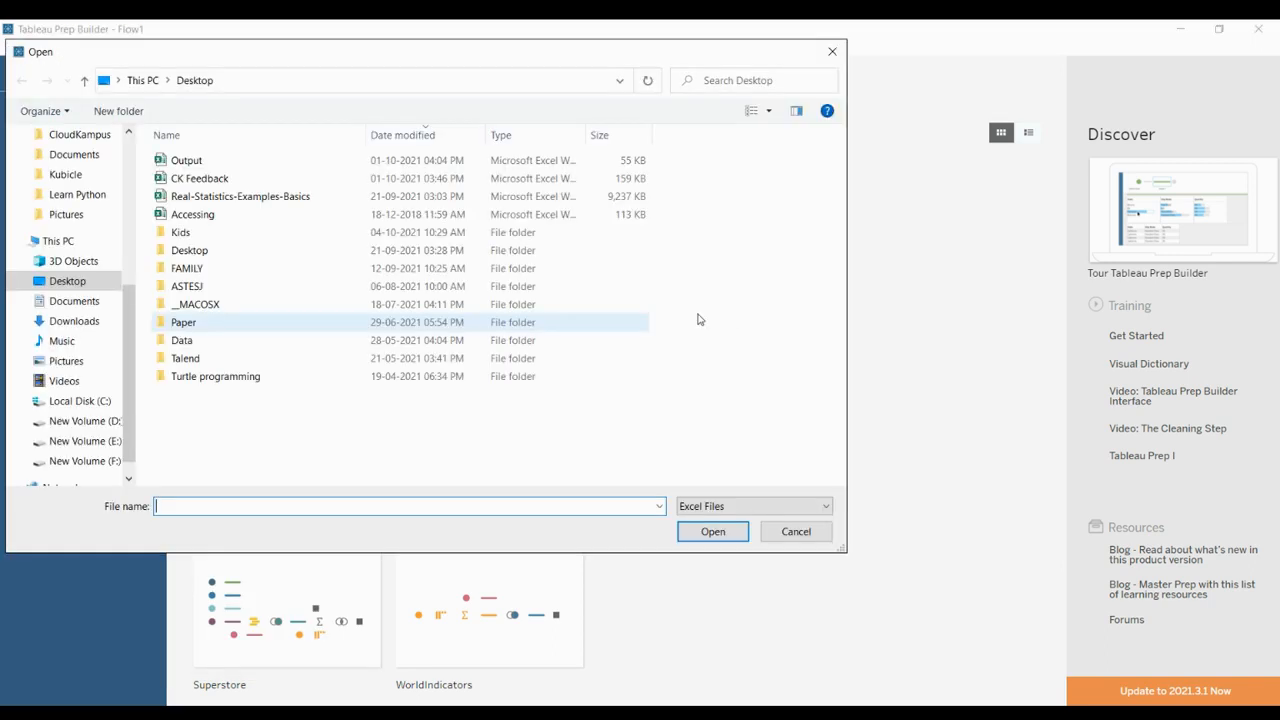
scroll(60, 440, "down", 1)
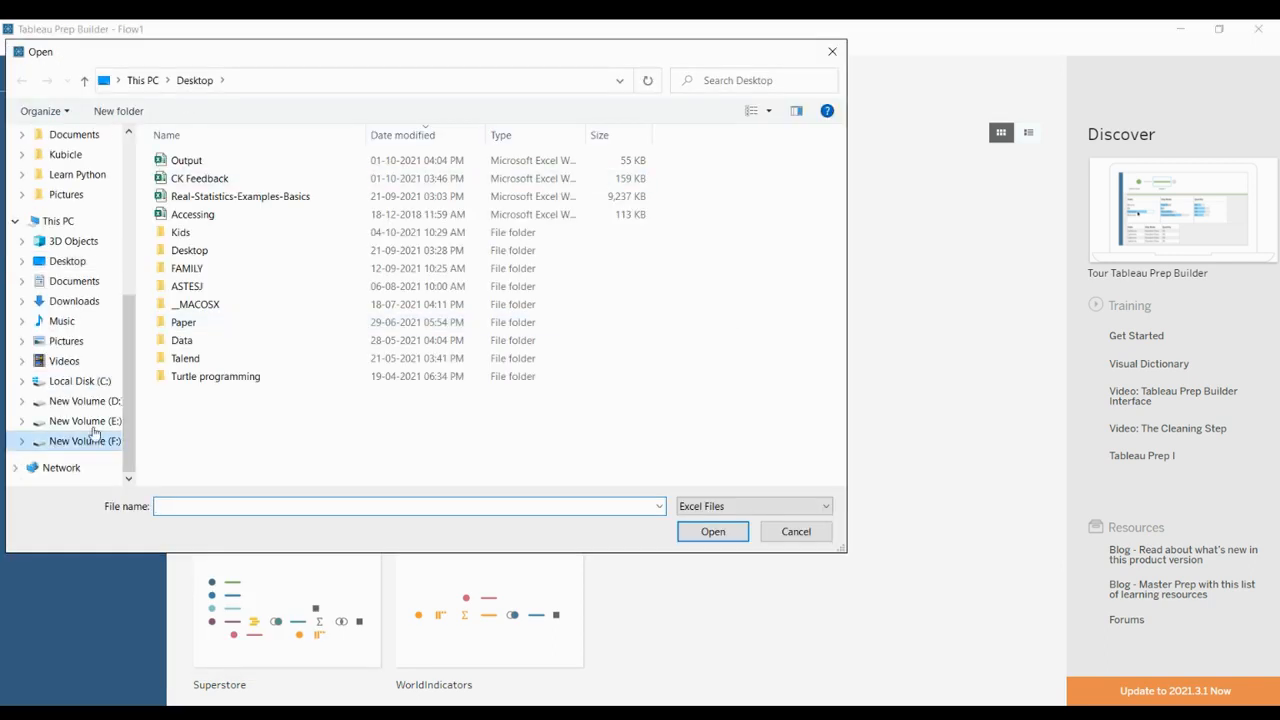
left_click(88, 440)
double_click(200, 430)
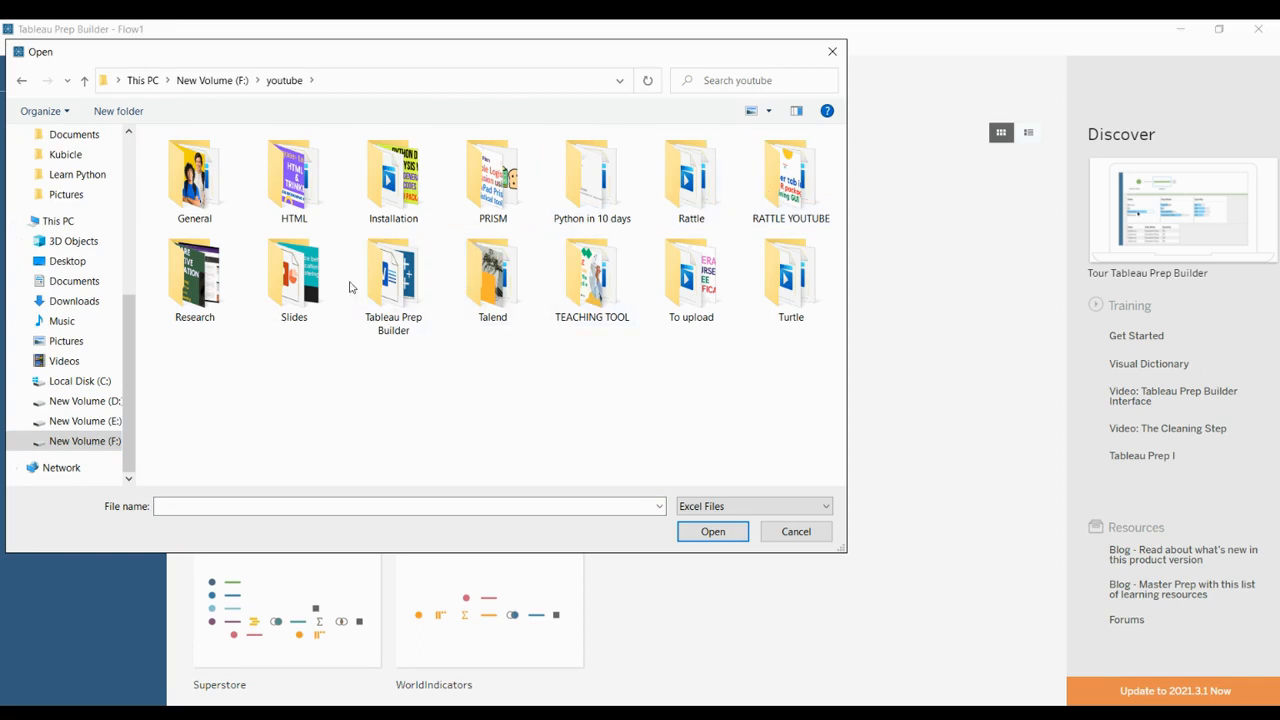
double_click(390, 285)
double_click(188, 166)
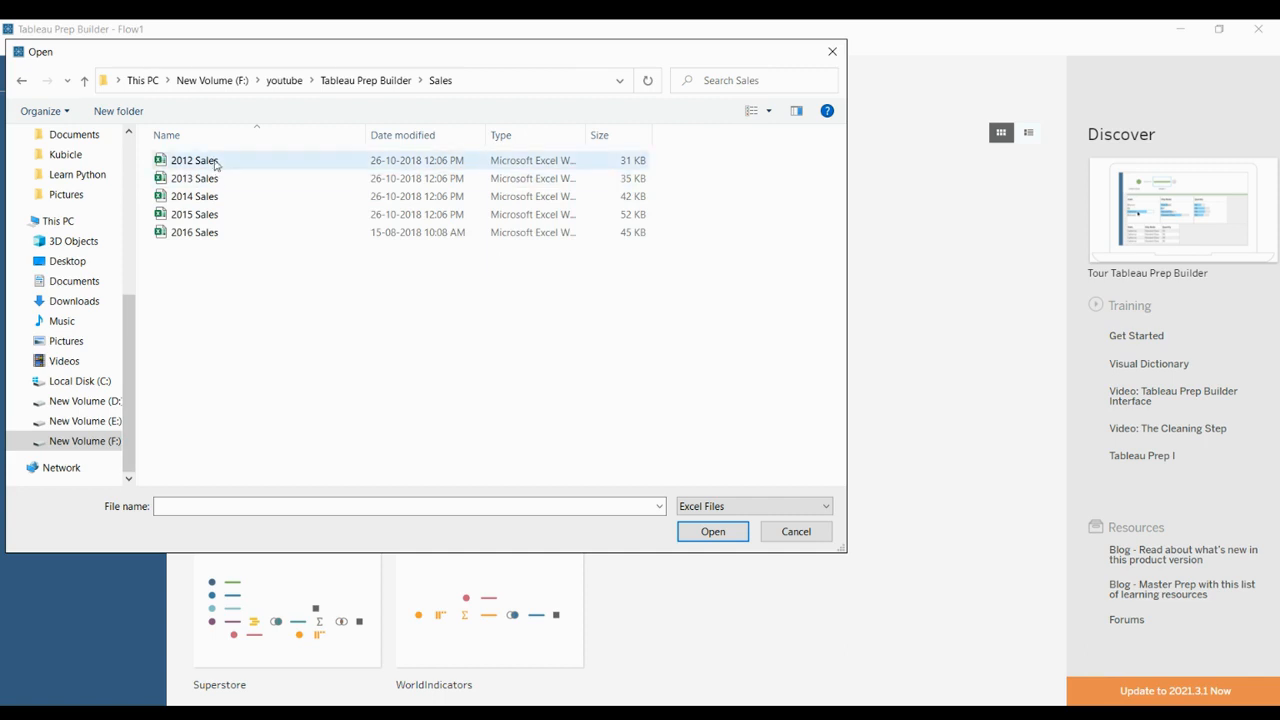
Connect to the 2012 Sales workbook from the Sales folder.
left_click(215, 163)
left_click(210, 179)
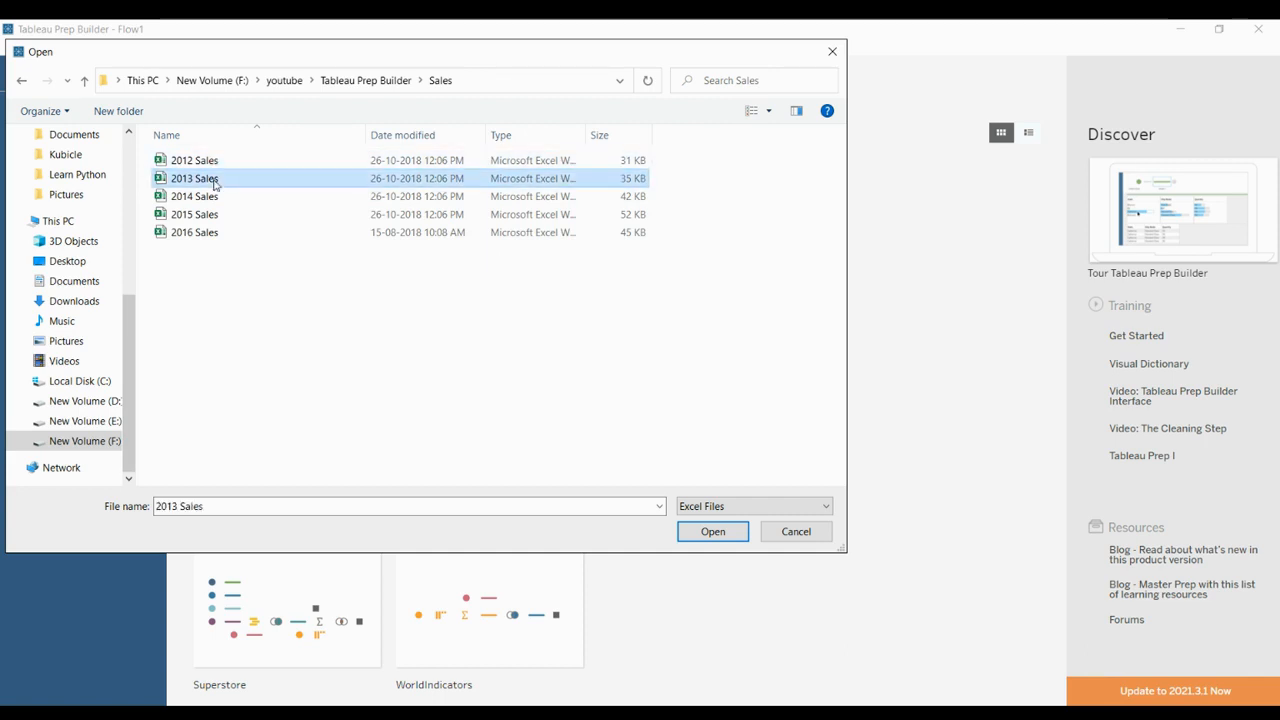
left_click(213, 203)
left_click(211, 217)
left_click(213, 236)
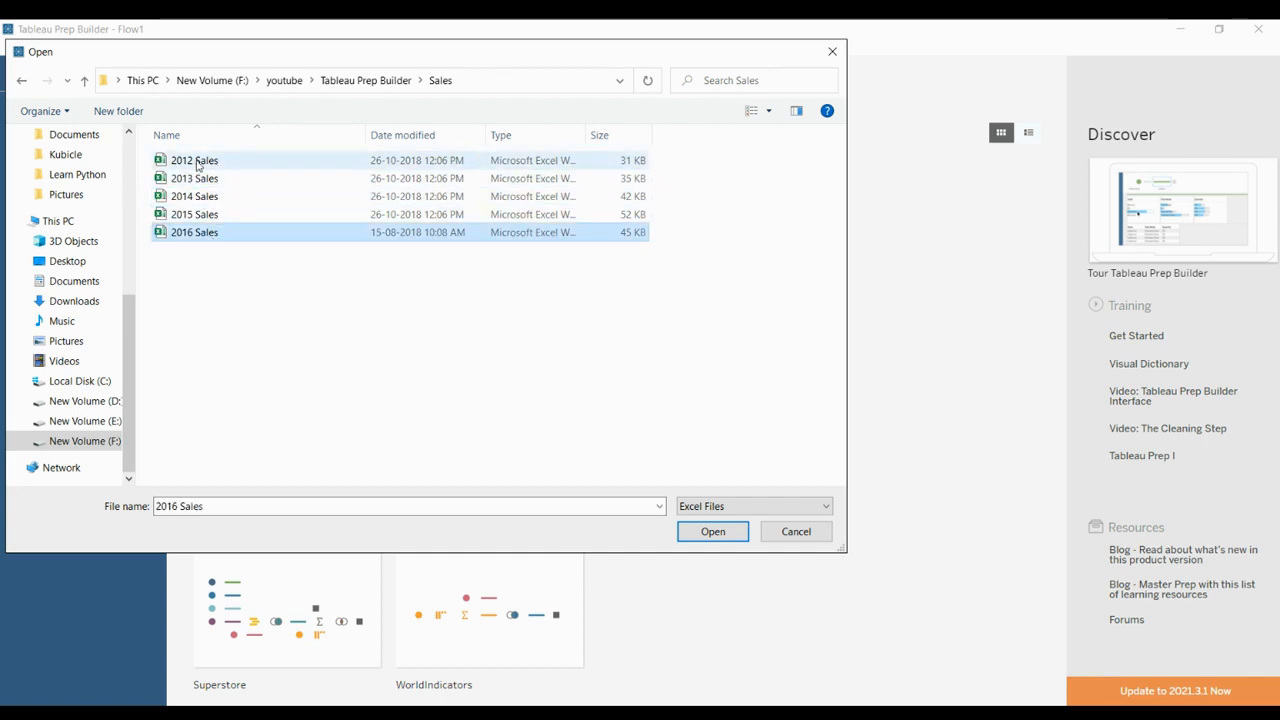
left_click(197, 163)
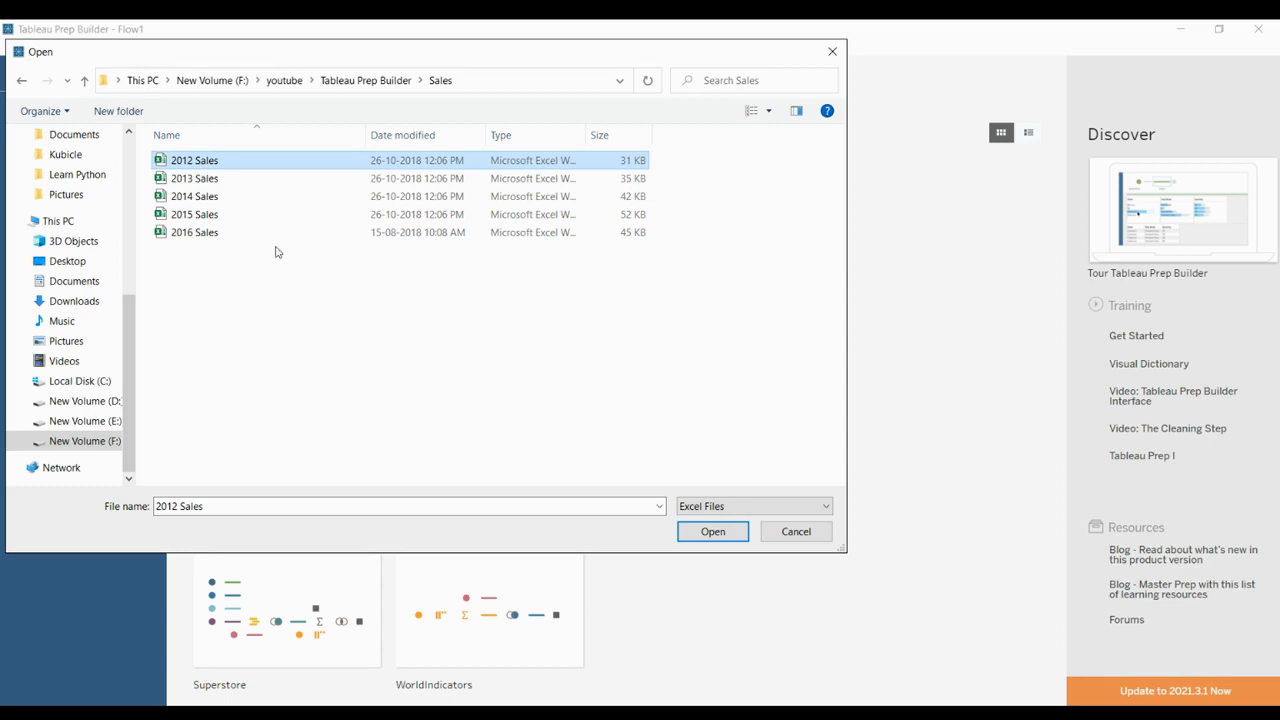
left_click(727, 532)
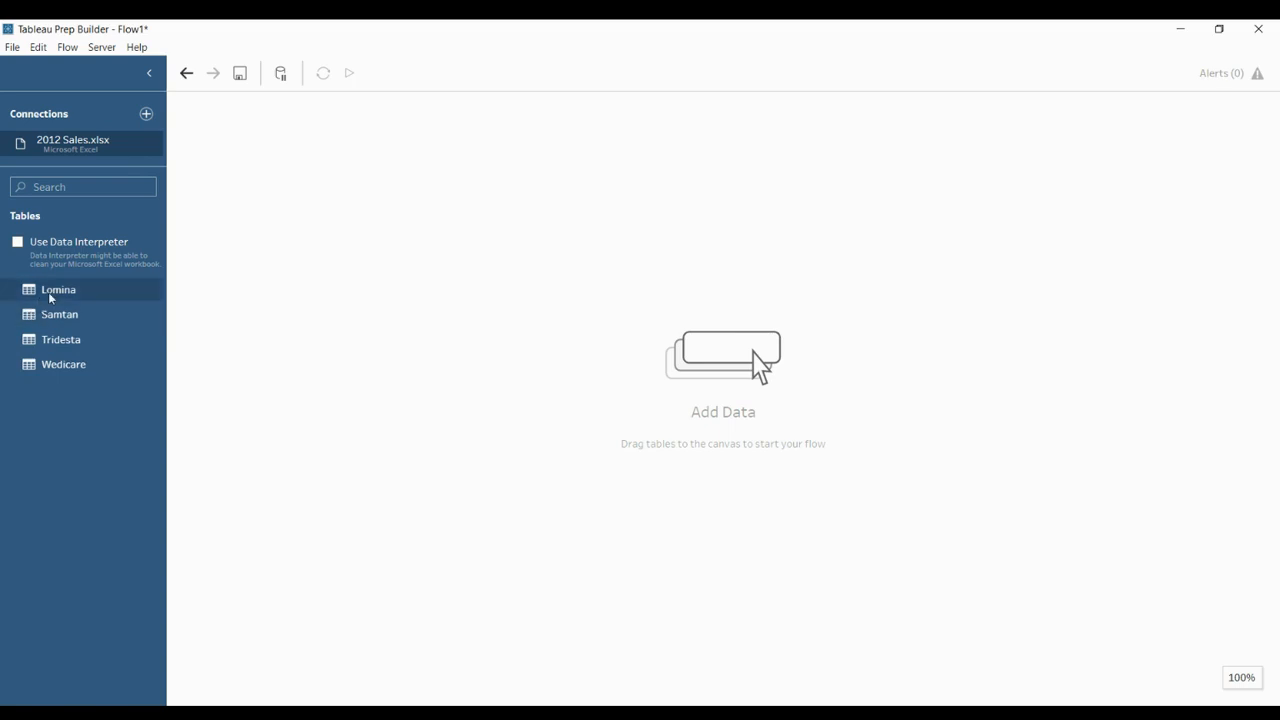
Add the Lomina table to the flow and switch its input to a wildcard union that searches in Sales.
left_click_drag(48, 292, 286, 200)
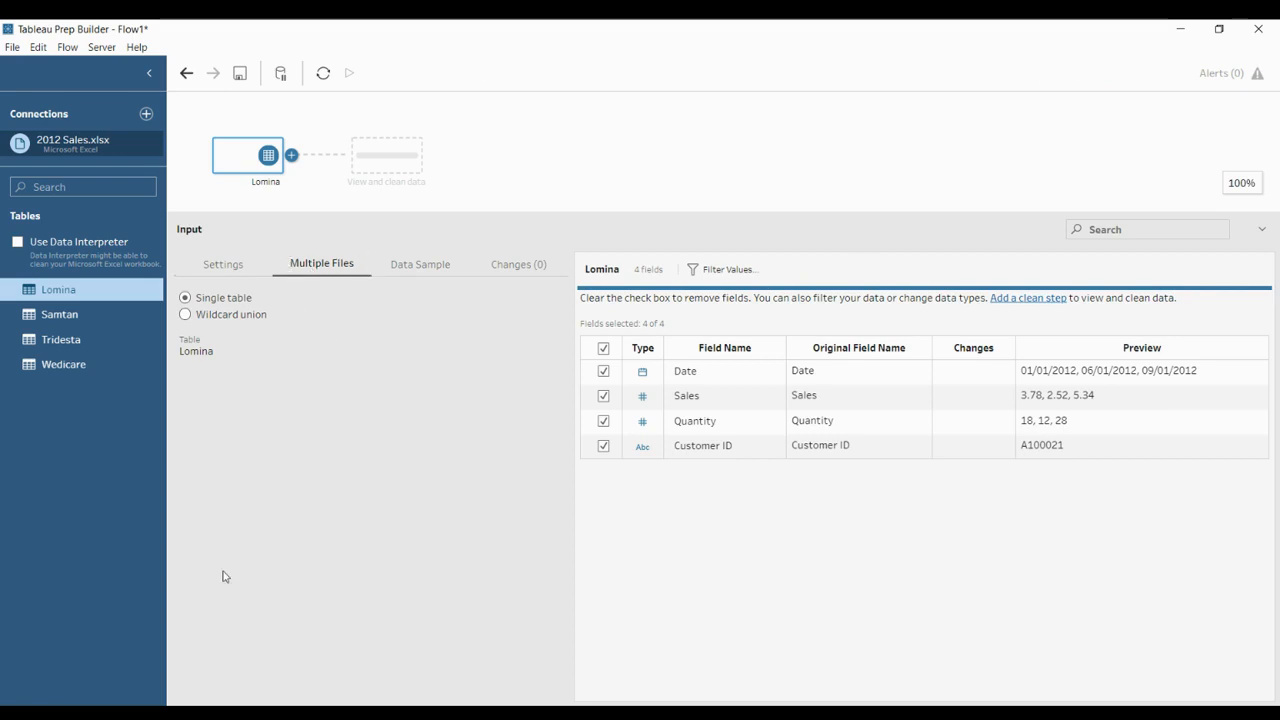
left_click(186, 315)
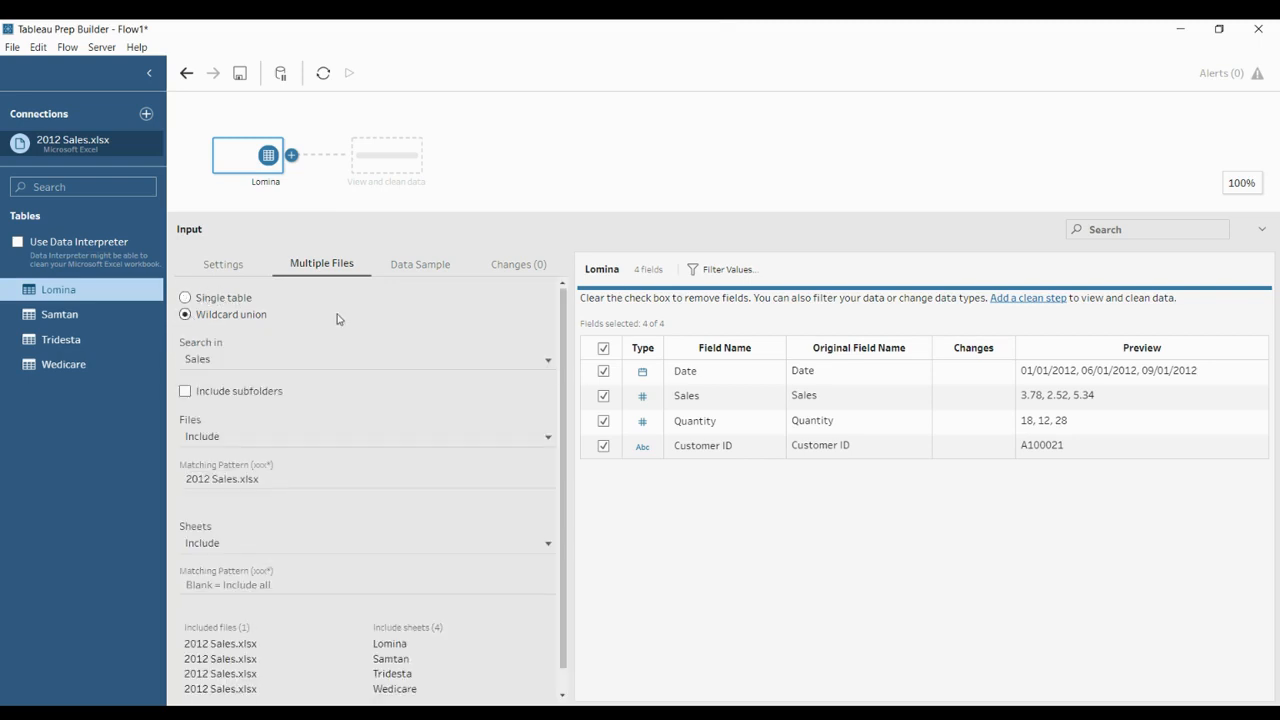
scroll(380, 373, "down", 1)
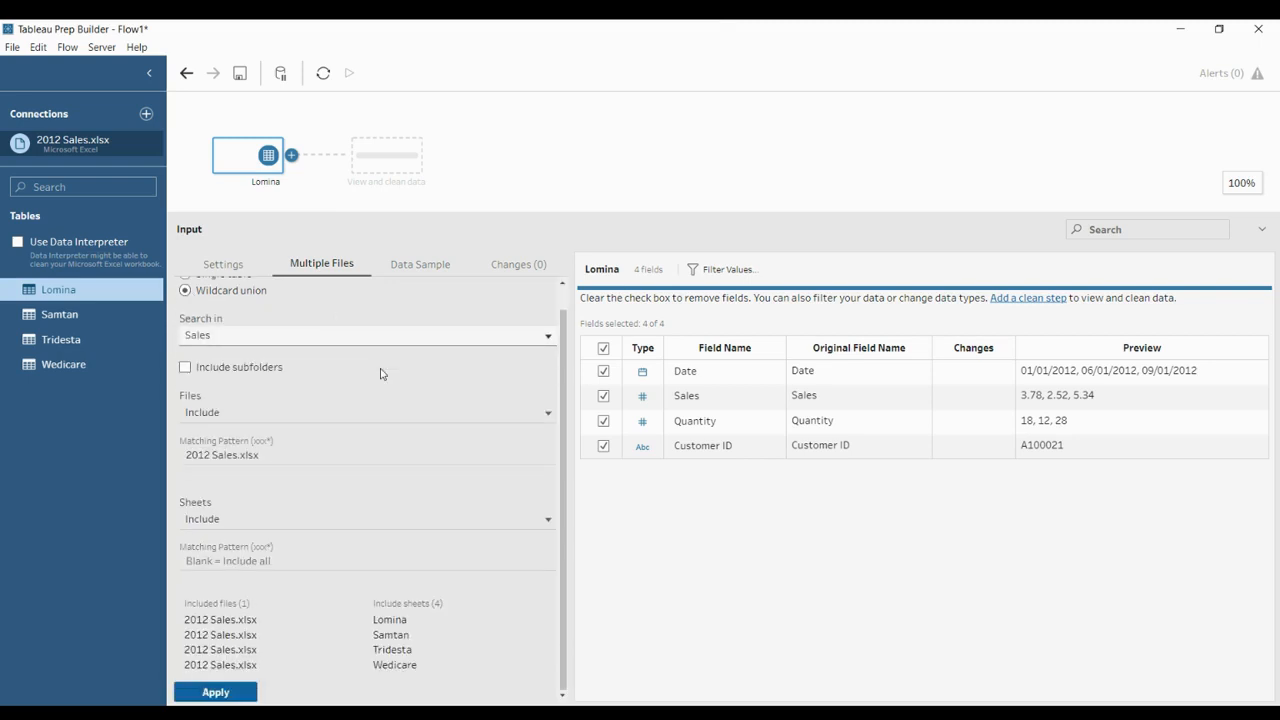
left_click(222, 339)
left_click(224, 340)
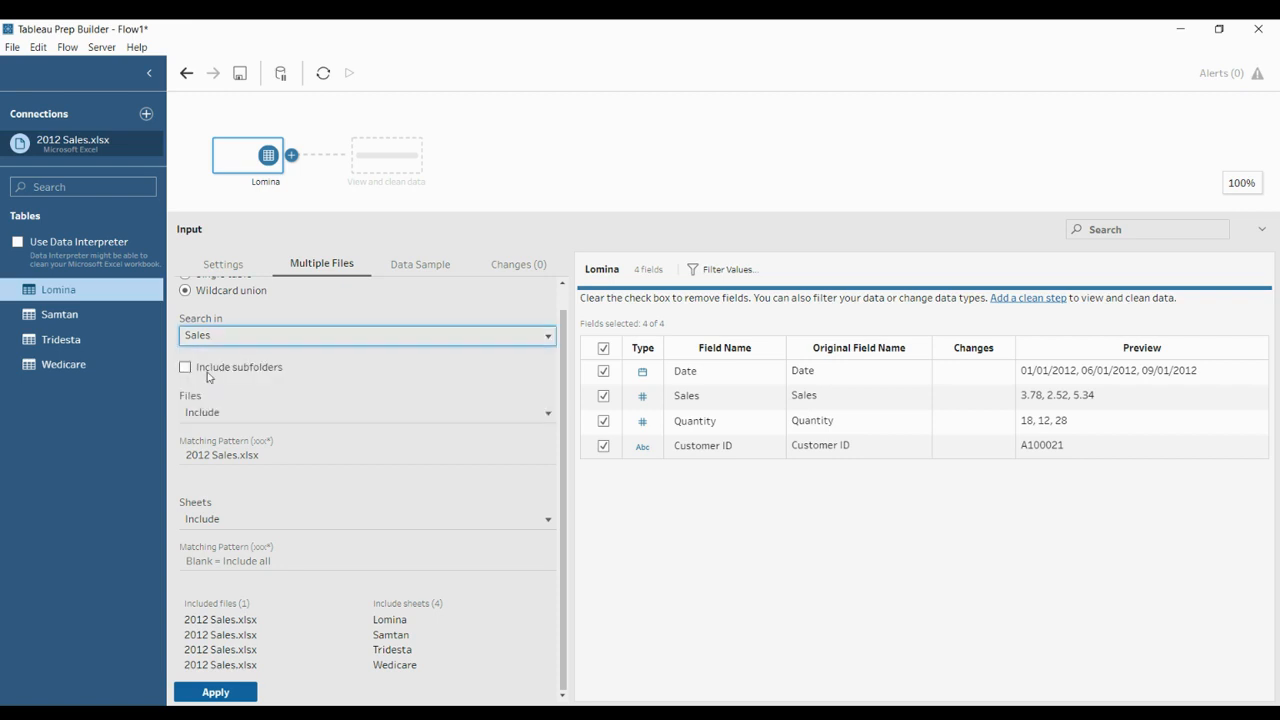
Include subfolders in the wildcard union and keep the Files option on Include.
left_click(185, 367)
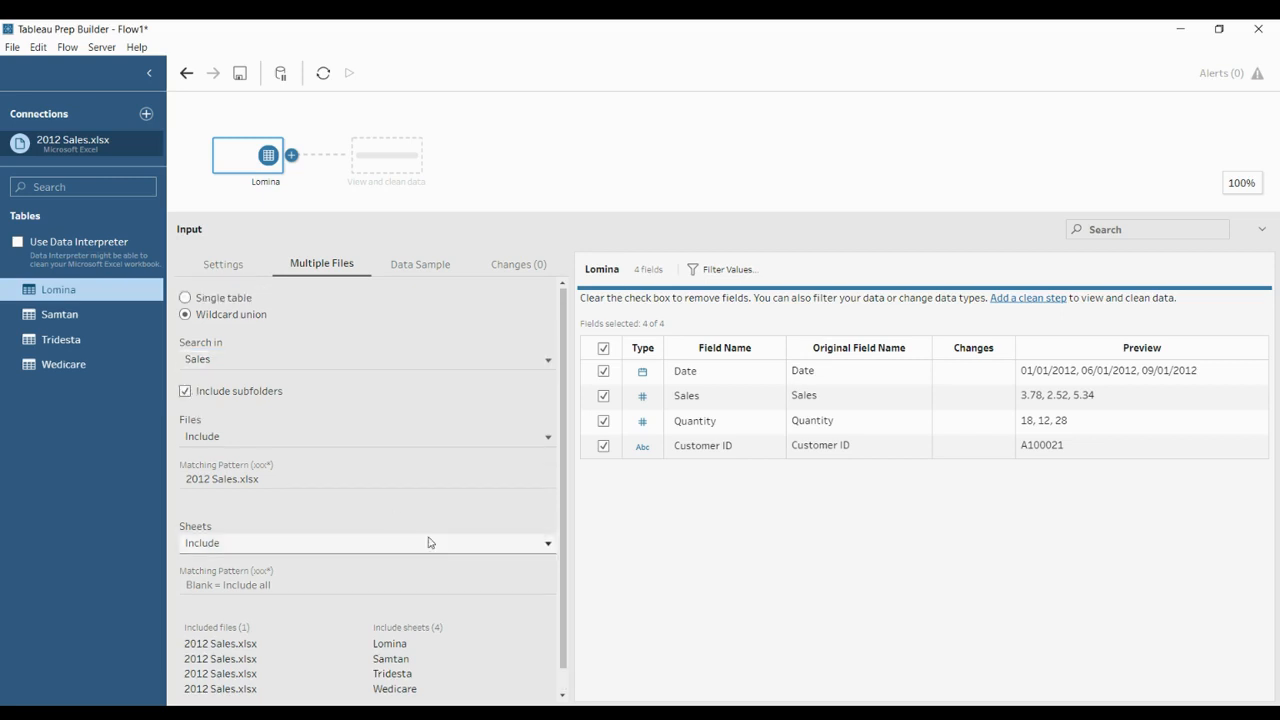
scroll(434, 547, "down", 1)
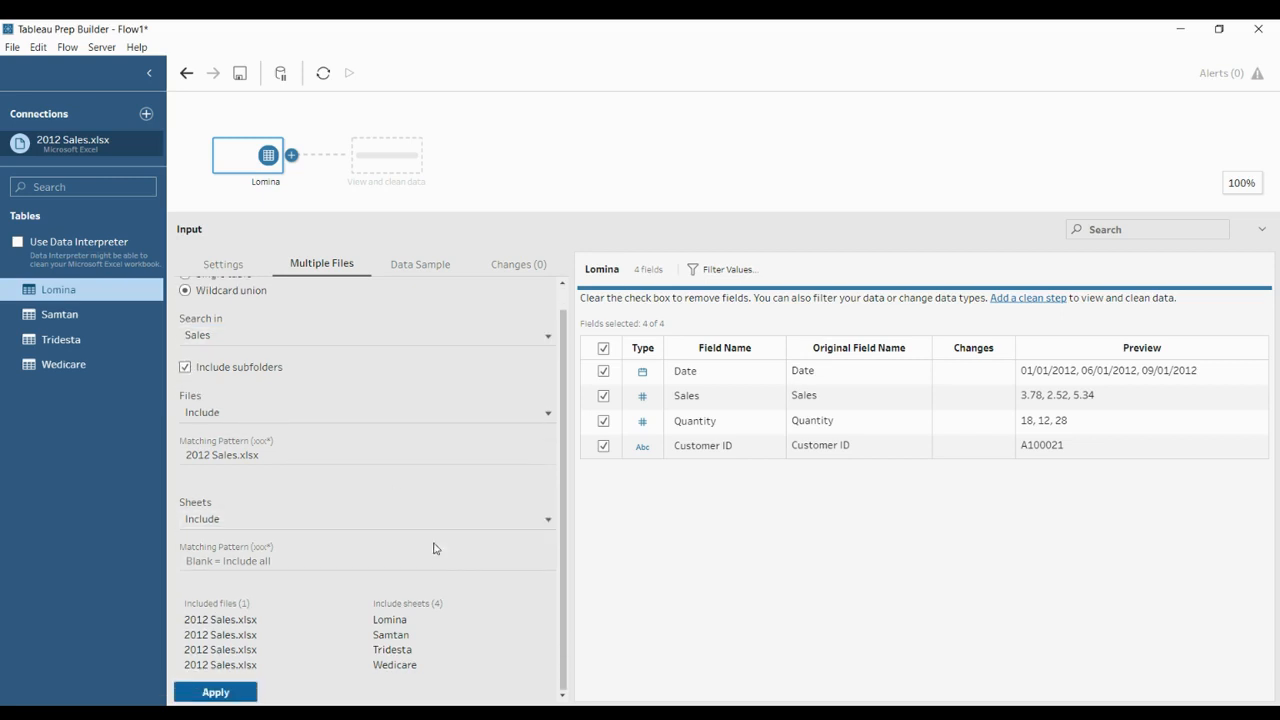
scroll(430, 545, "up", 1)
left_click(260, 442)
left_click(255, 461)
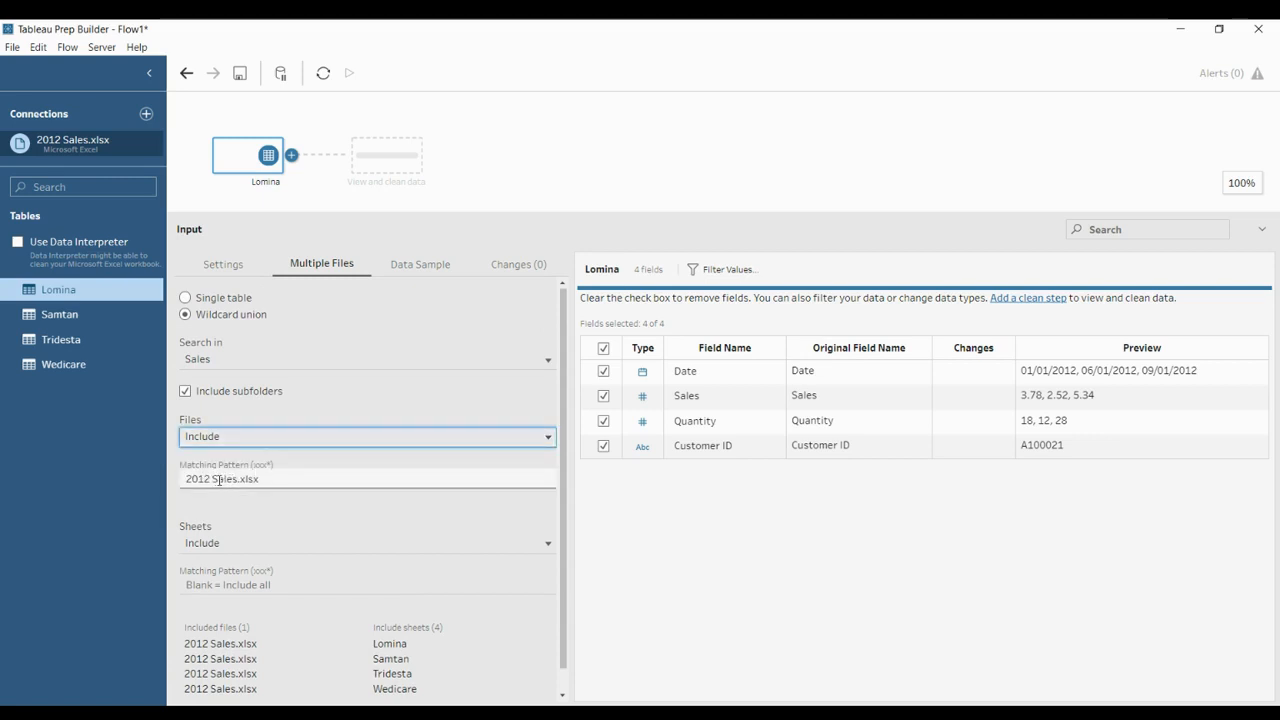
Set the matching pattern for files to *.xlsx and review the included files and sheets.
left_click(235, 480)
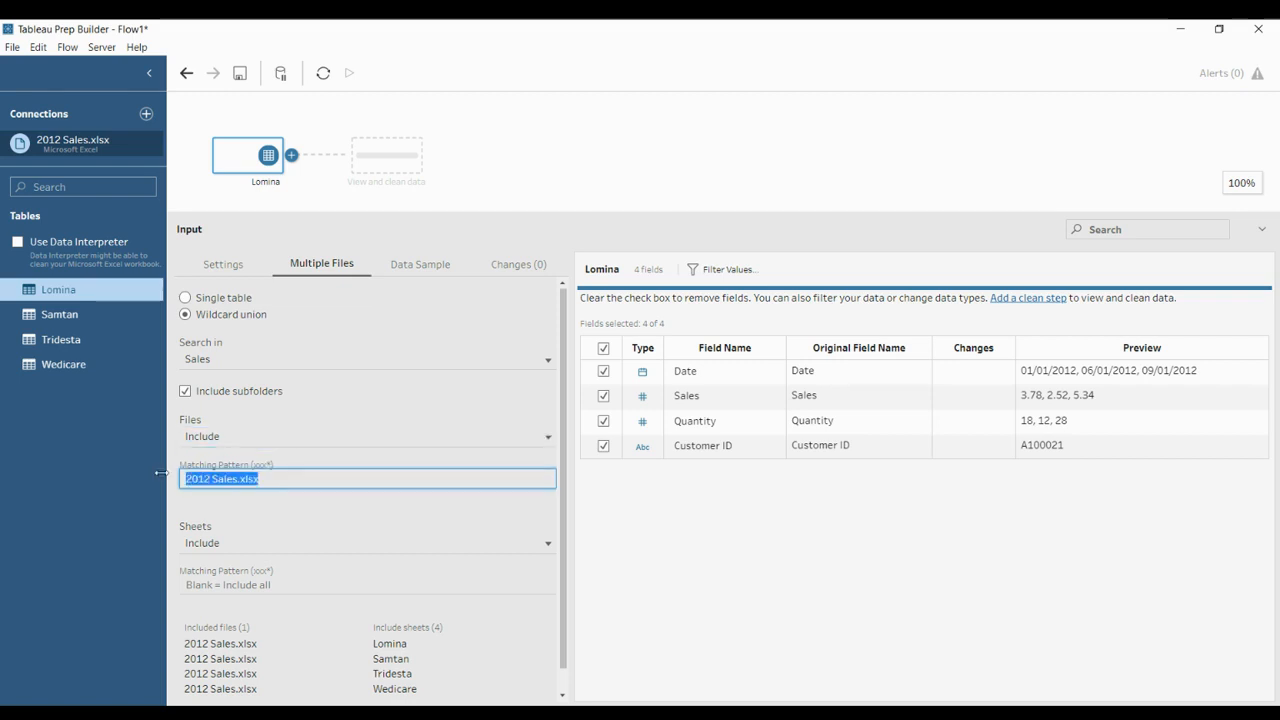
left_click(240, 480)
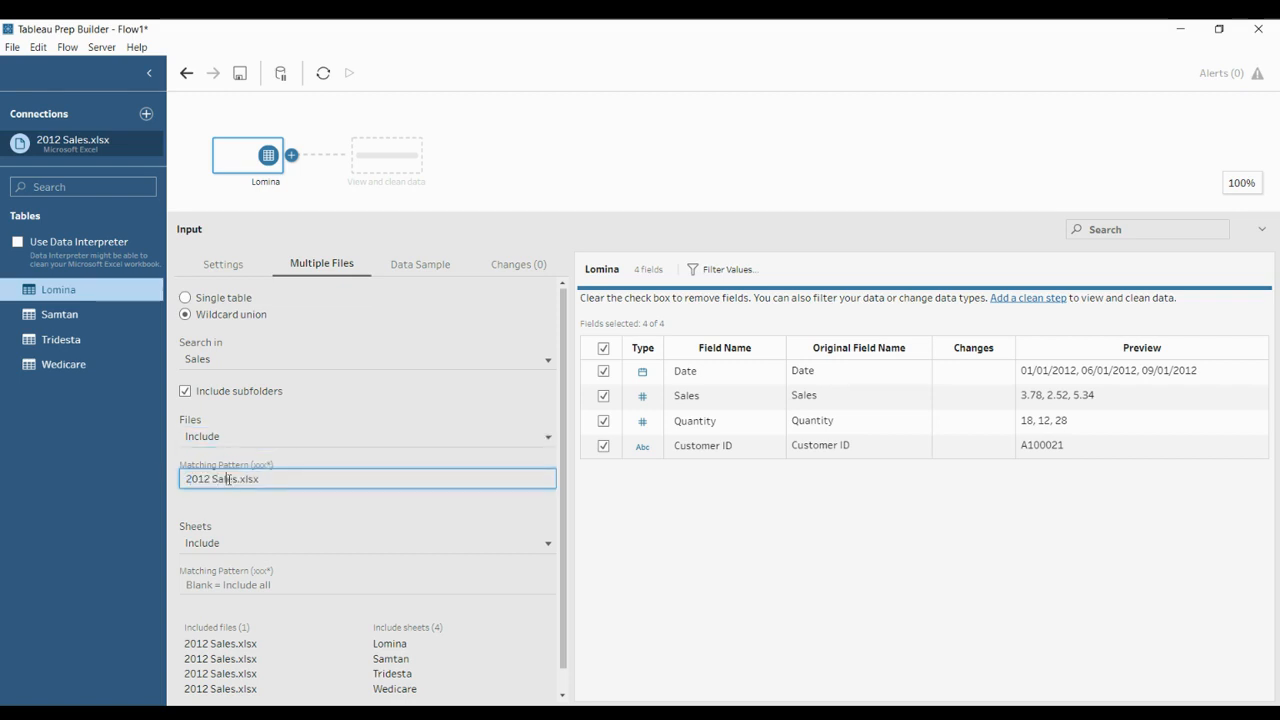
key("BackSpace")
key("BackSpace")
key("BackSpace")
key("BackSpace")
key("BackSpace")
key("BackSpace")
key("BackSpace")
key("BackSpace")
key("BackSpace")
key("BackSpace")
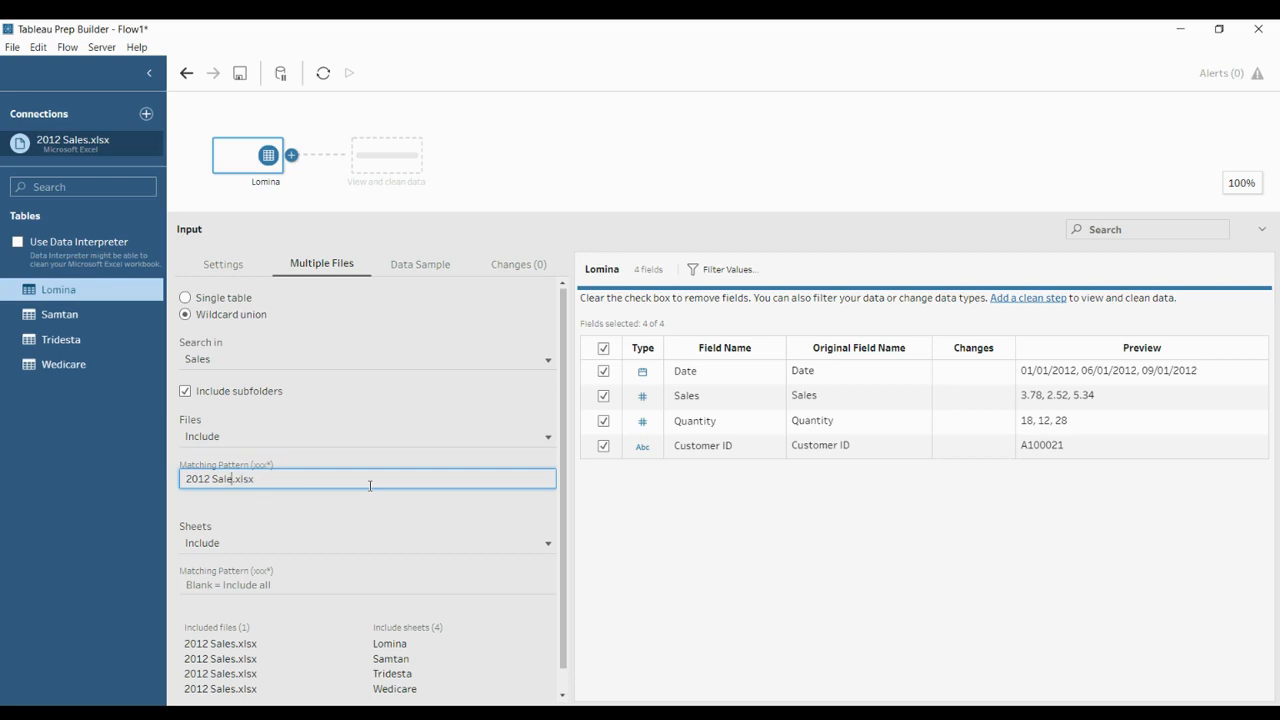
type("*")
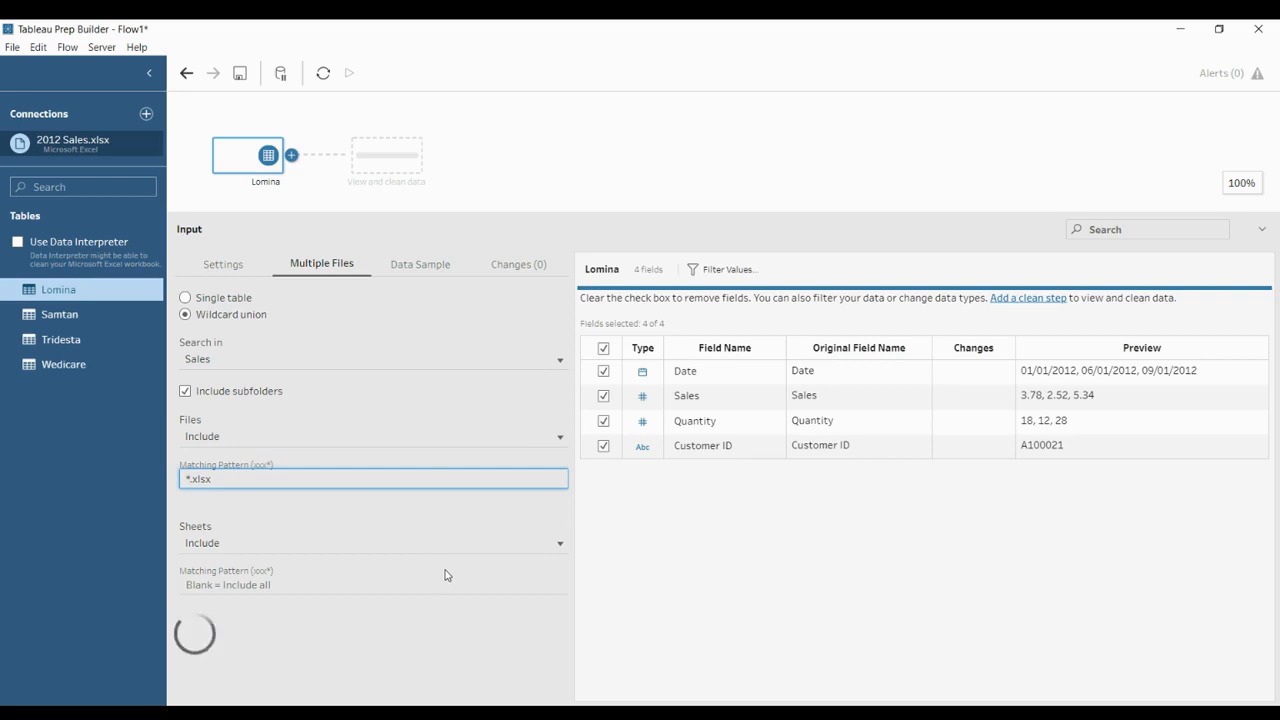
scroll(369, 682, "down", 5)
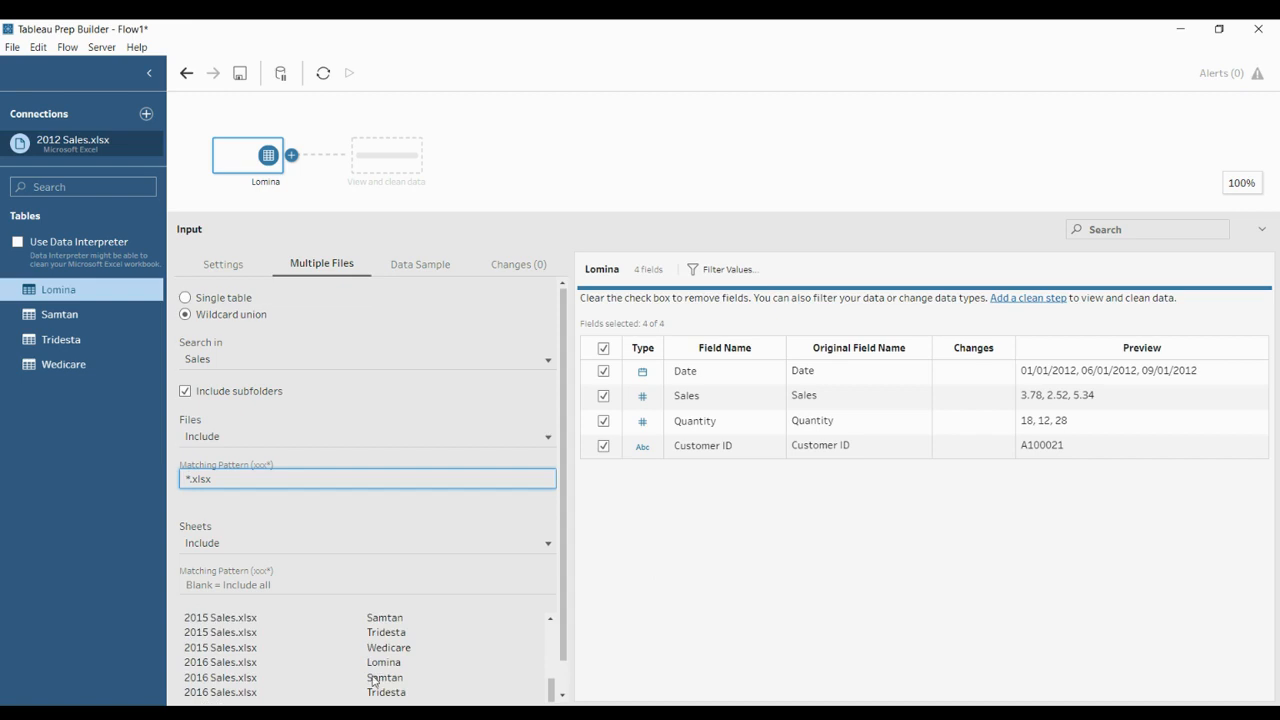
scroll(357, 663, "up", 3)
scroll(330, 650, "down", 5)
scroll(322, 642, "up", 5)
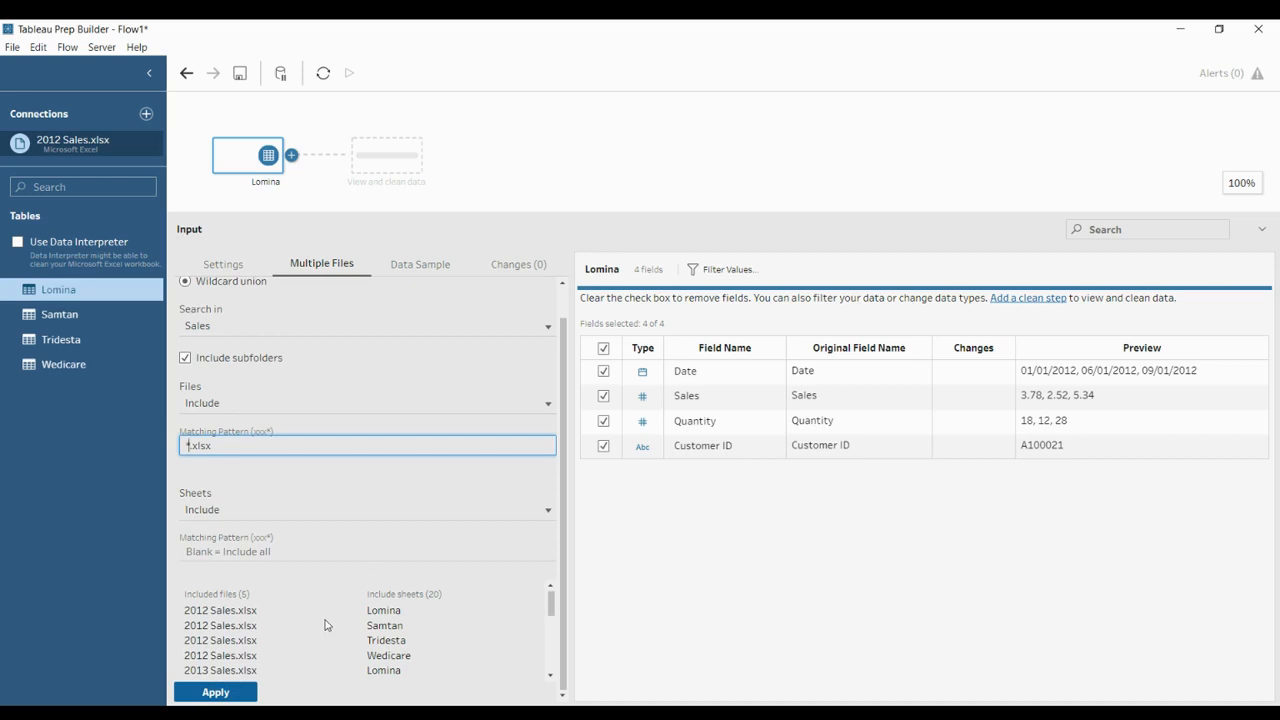
scroll(325, 625, "down", 5)
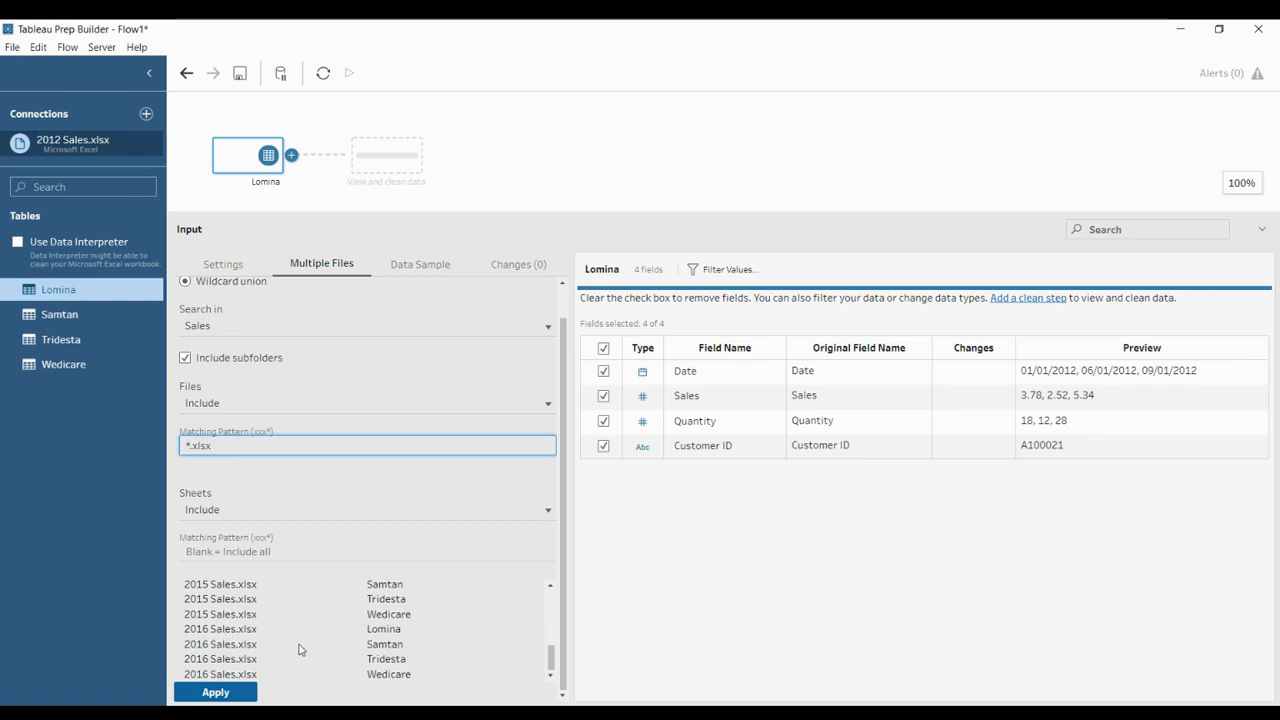
Try to exclude the 2016 workbook by setting Files to Exclude with the matching pattern 2016*.xlsx.
left_click(340, 410)
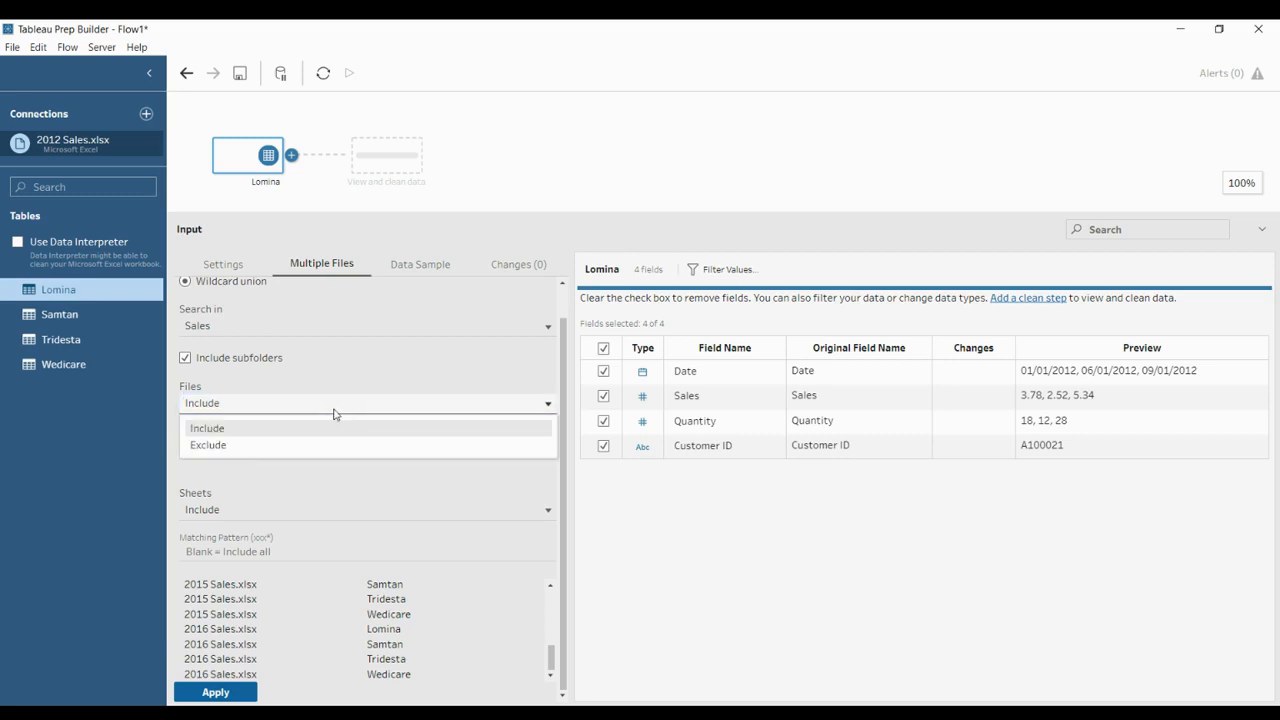
left_click(231, 449)
left_click(189, 477)
left_click(189, 477)
type("2016*.xlsx")
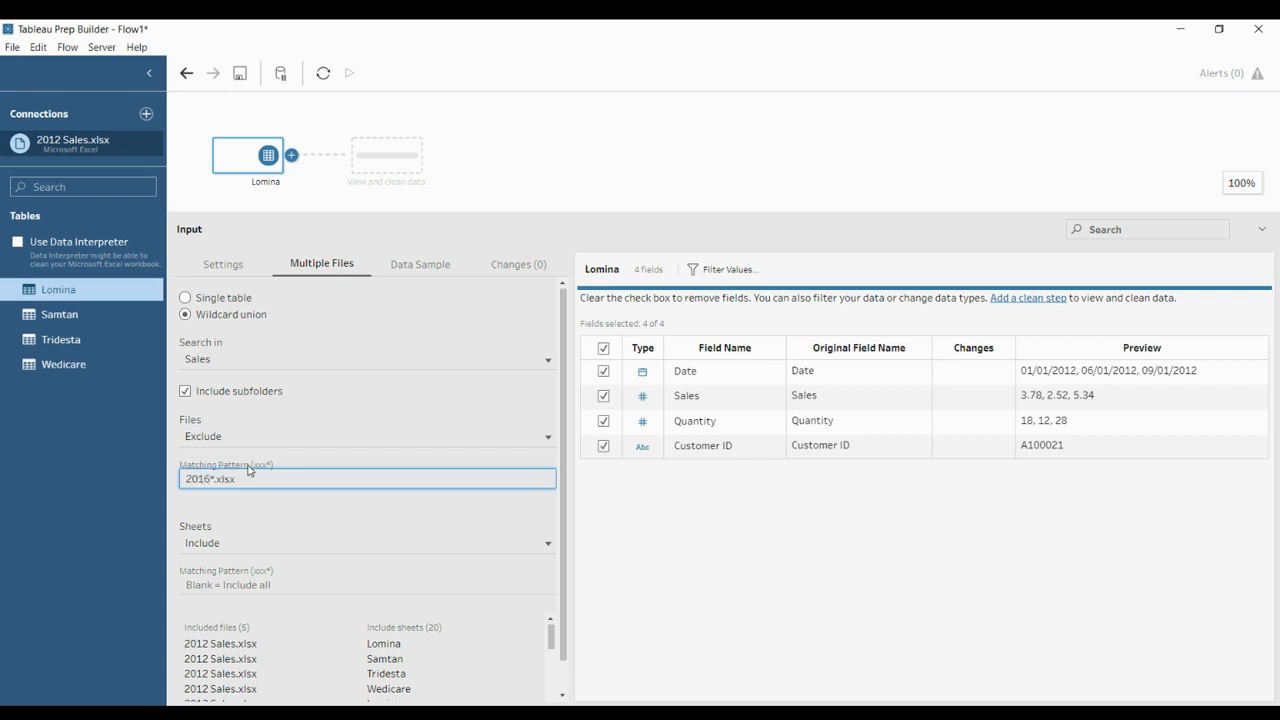
Shorten the excluded files' matching pattern to *.xlsx, apply the wildcard union and check the included files and the Lomina step.
key("BackSpace")
key("BackSpace")
key("BackSpace")
key("BackSpace")
scroll(243, 659, "down", 5)
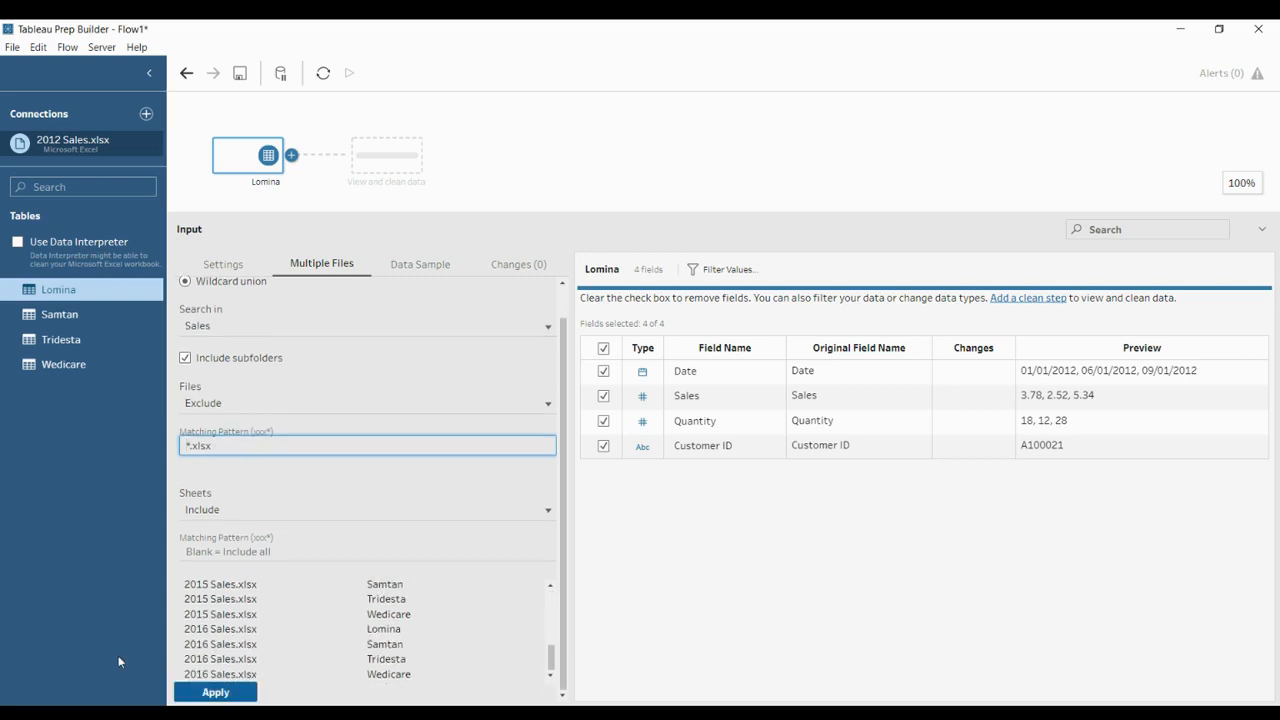
left_click(209, 694)
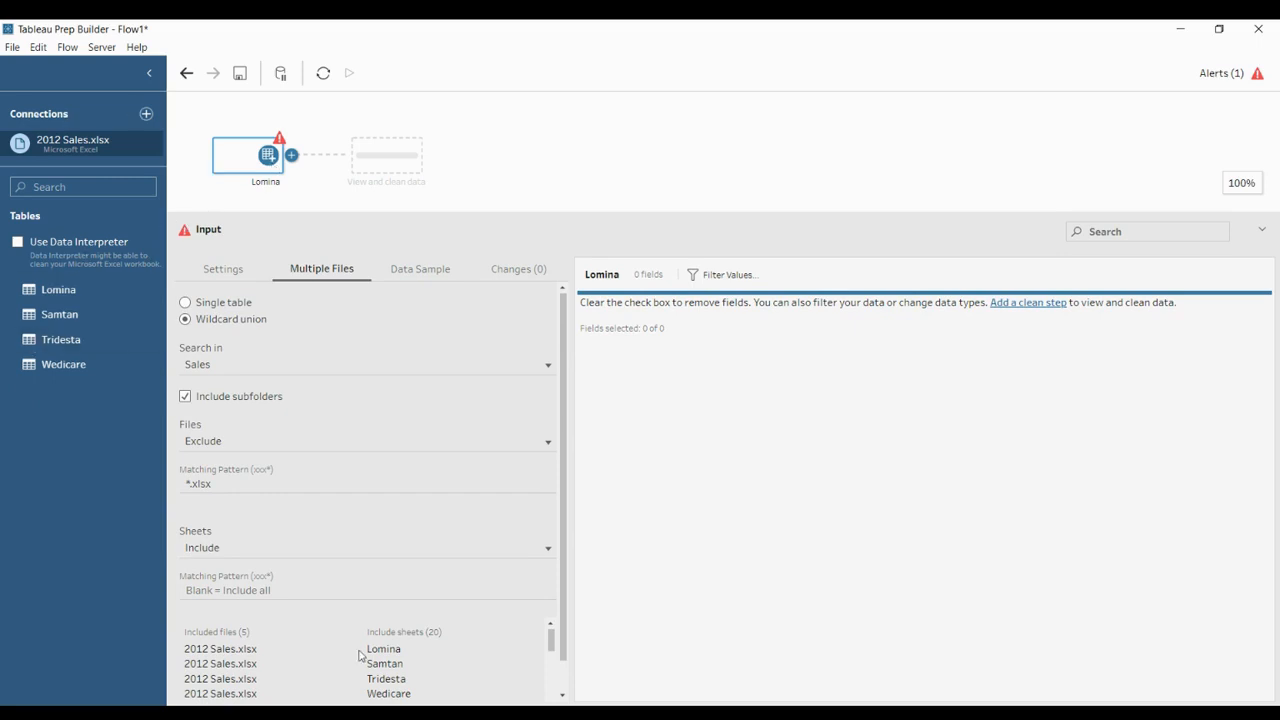
scroll(365, 655, "down", 5)
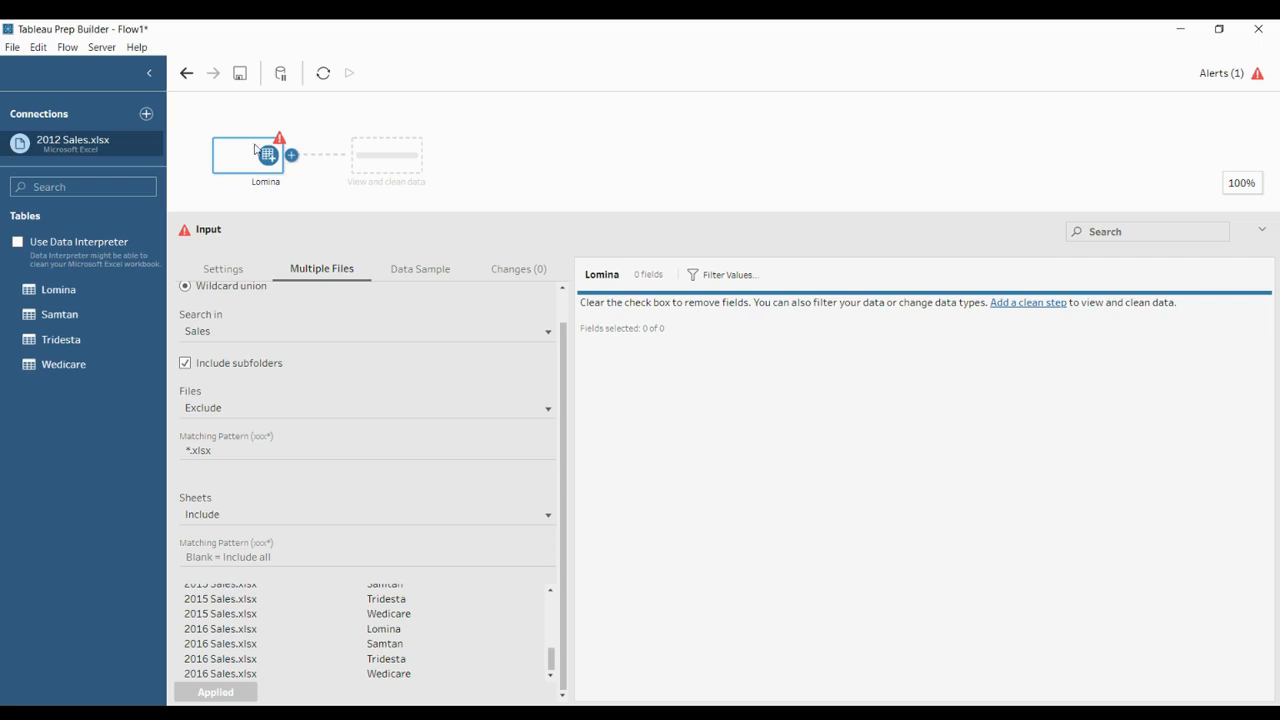
mouse_move(279, 141)
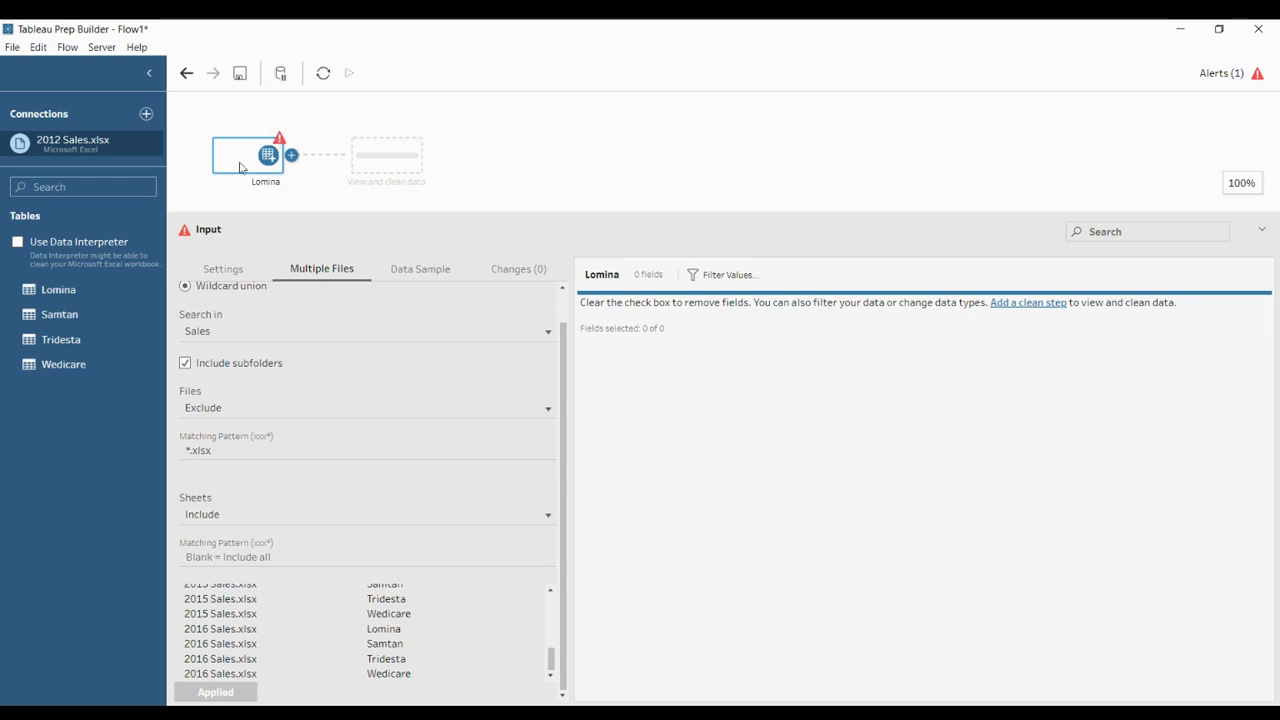
scroll(258, 620, "up", 5)
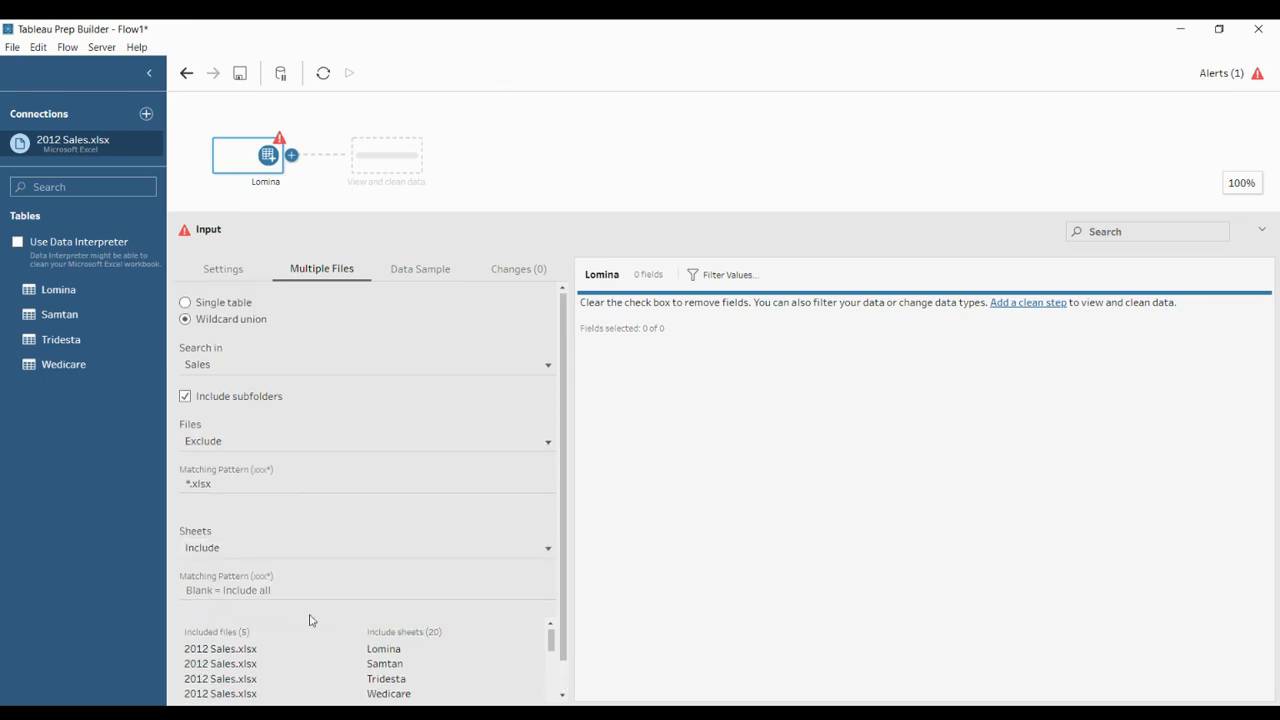
Set Files to Include for the *.xlsx pattern, apply the wildcard union and review the included files.
left_click(251, 440)
left_click(238, 467)
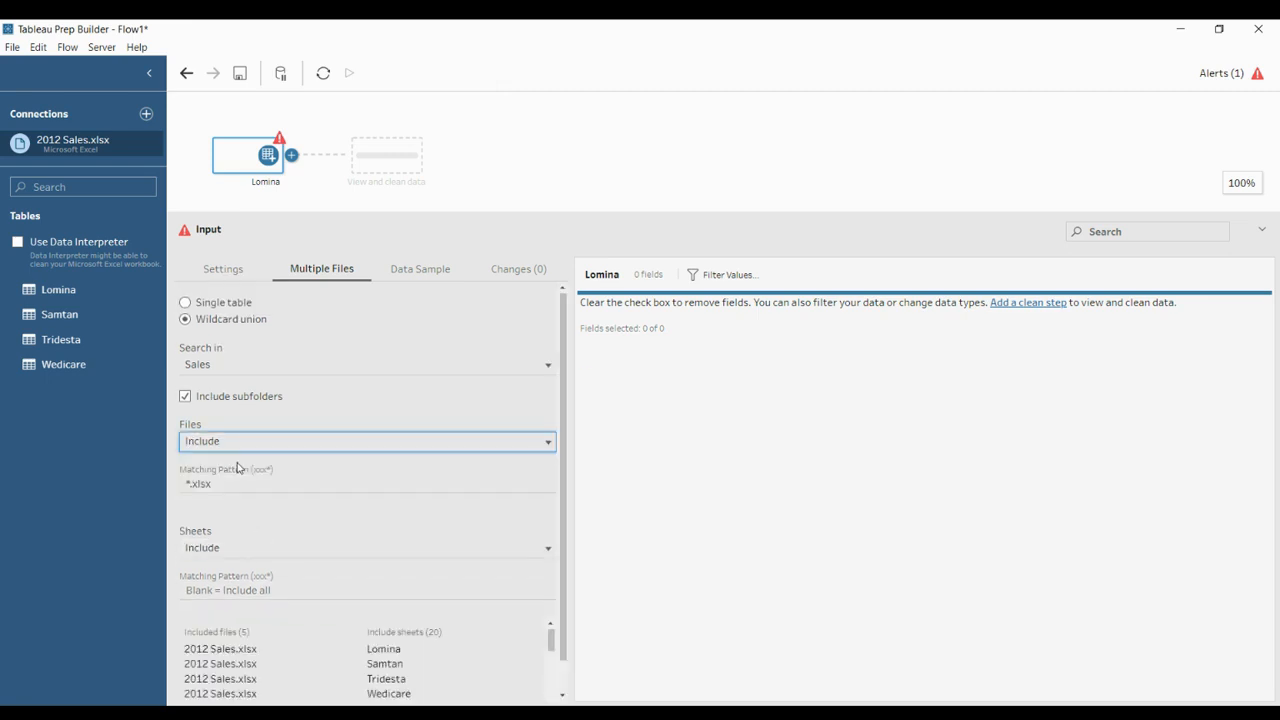
left_click(243, 691)
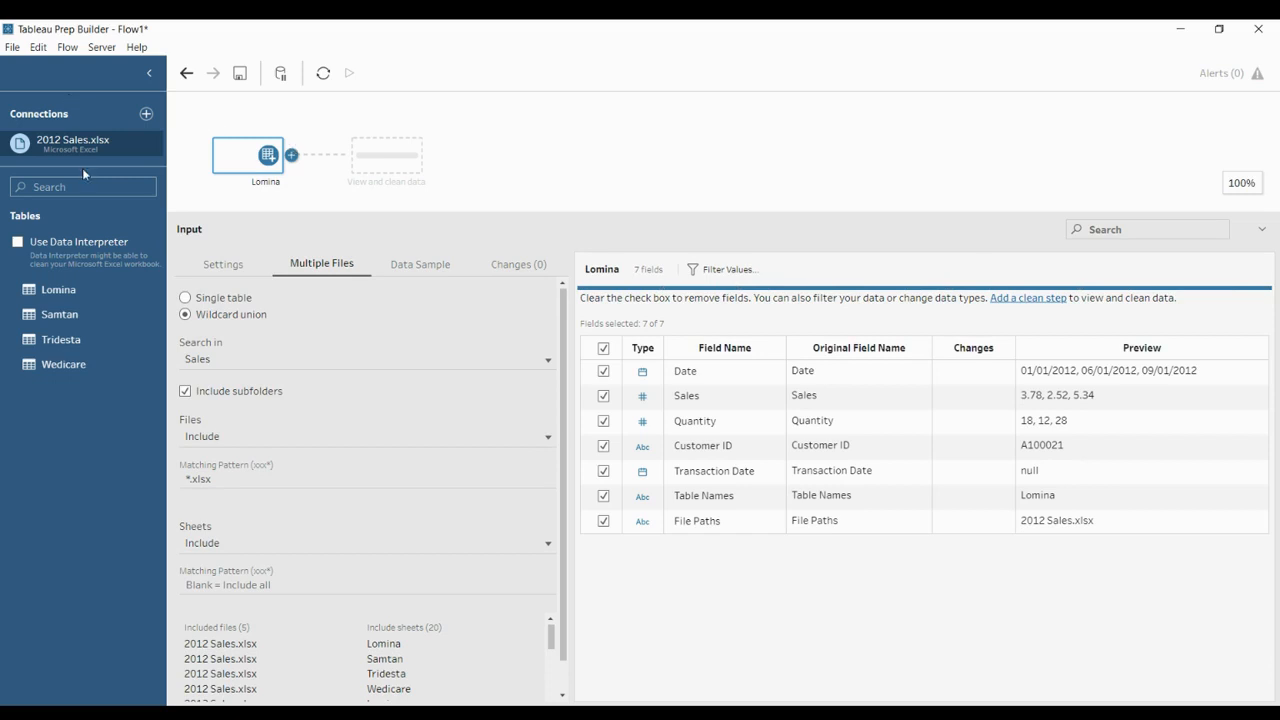
scroll(266, 626, "down", 5)
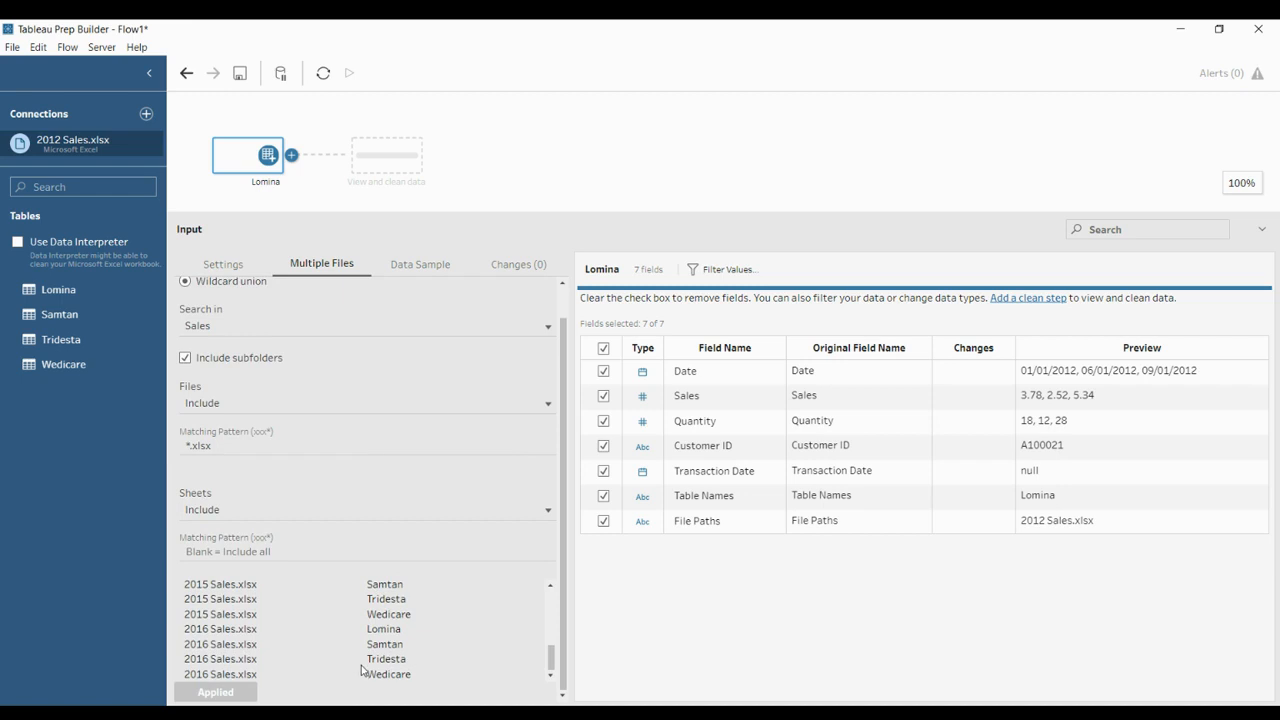
scroll(362, 670, "up", 5)
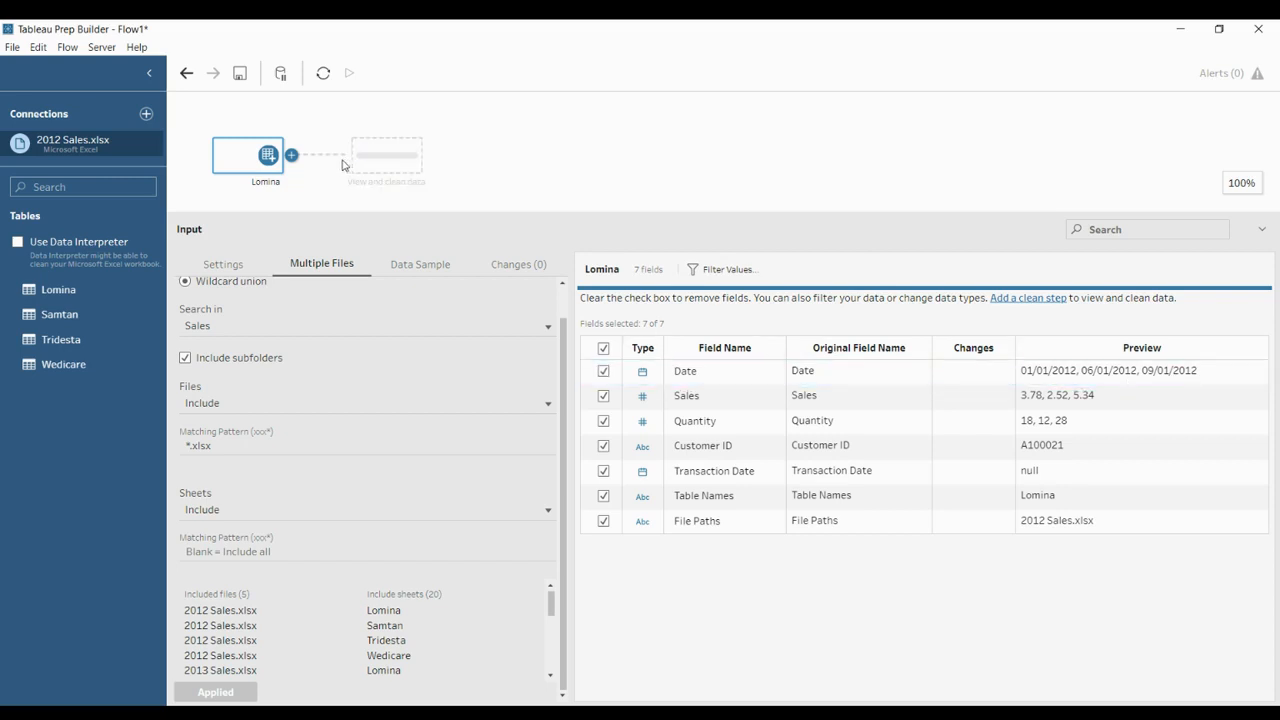
Add a clean step after the Lomina wildcard union and review the combined rows in its data grid.
left_click(292, 156)
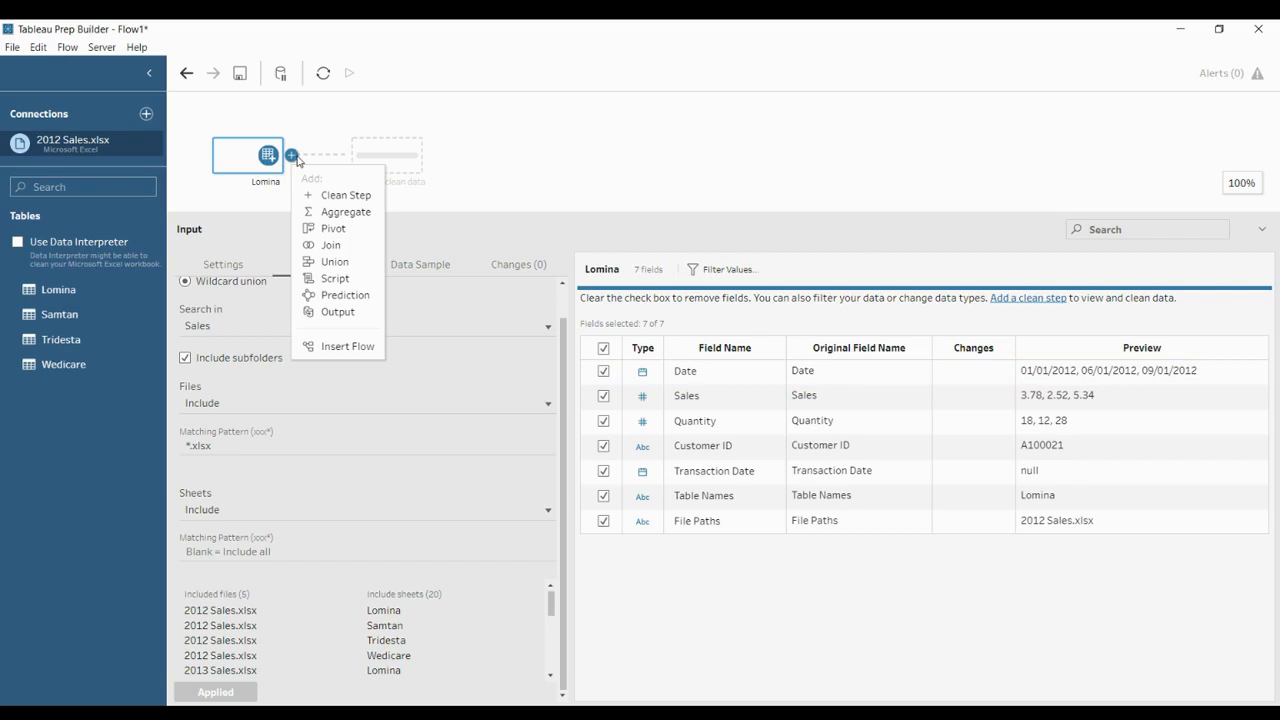
left_click(326, 196)
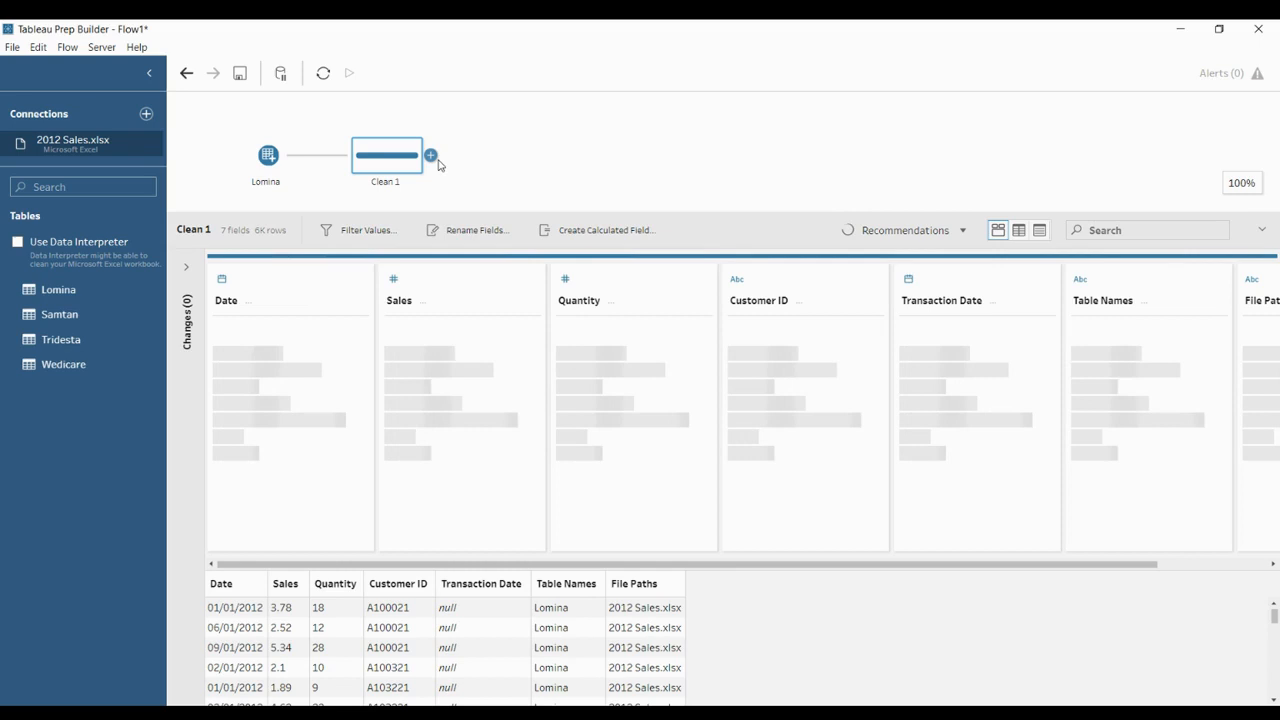
scroll(346, 638, "down", 10)
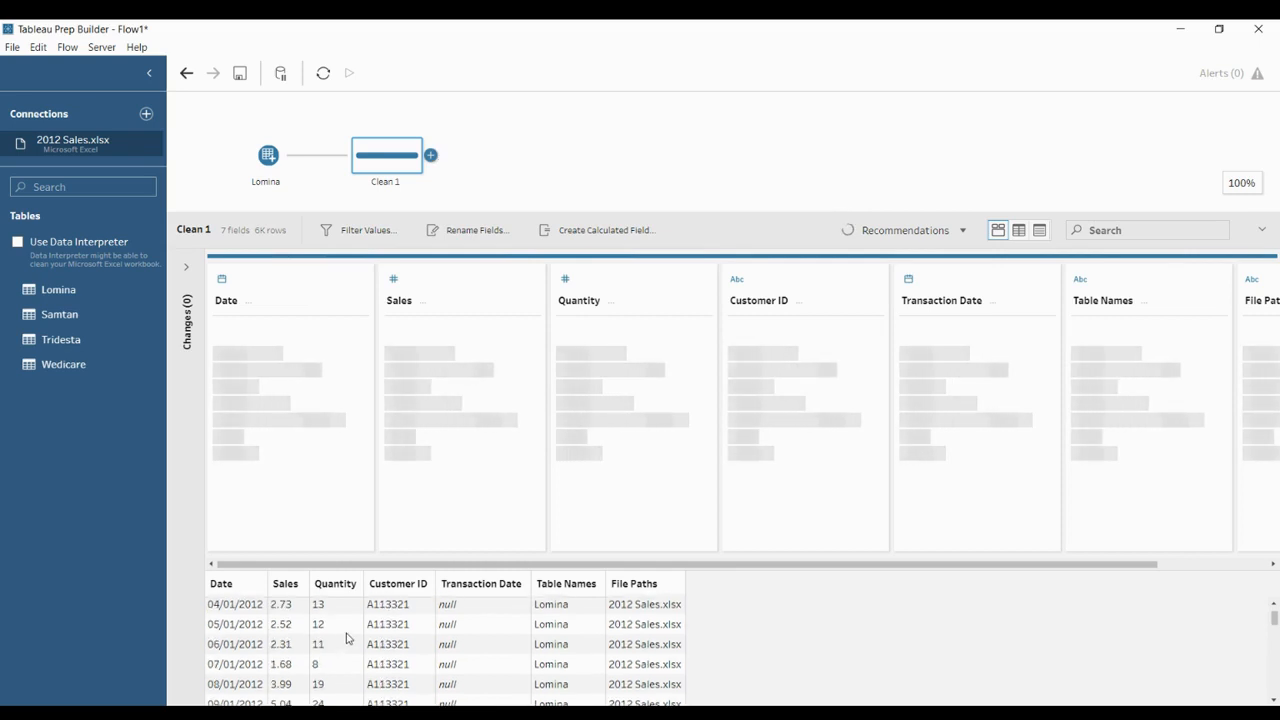
scroll(346, 638, "down", 5)
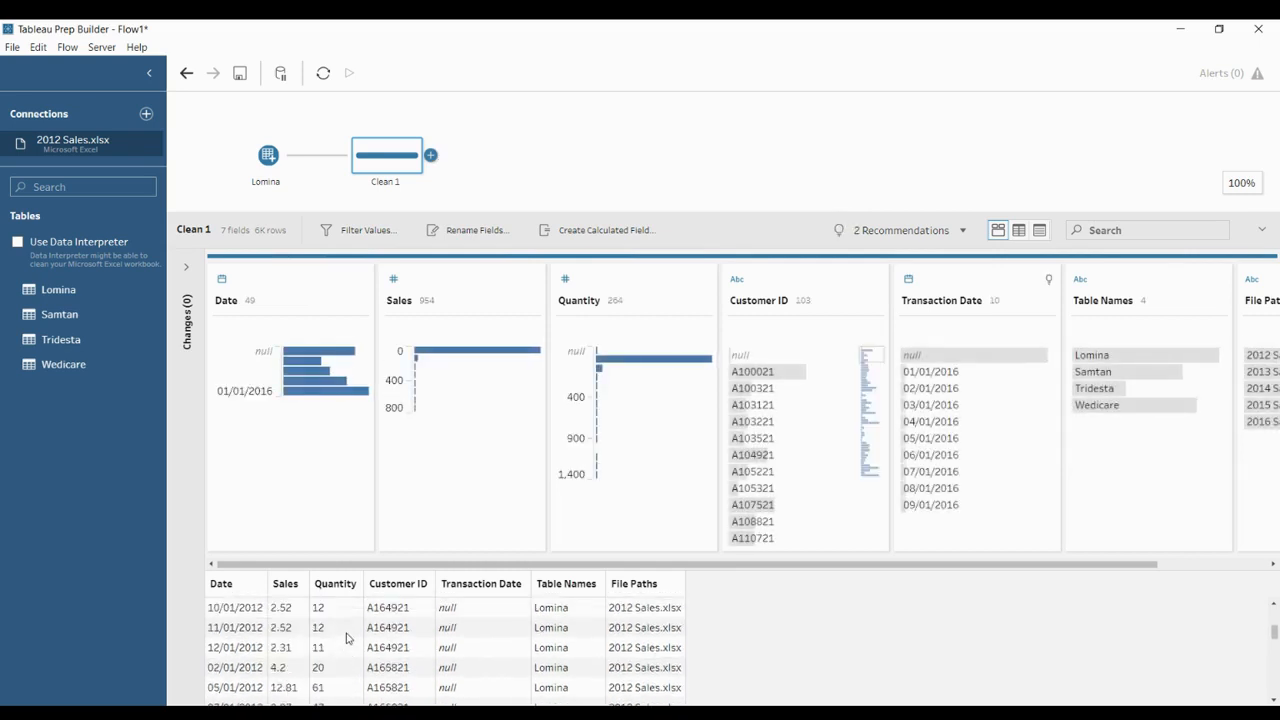
scroll(346, 638, "down", 10)
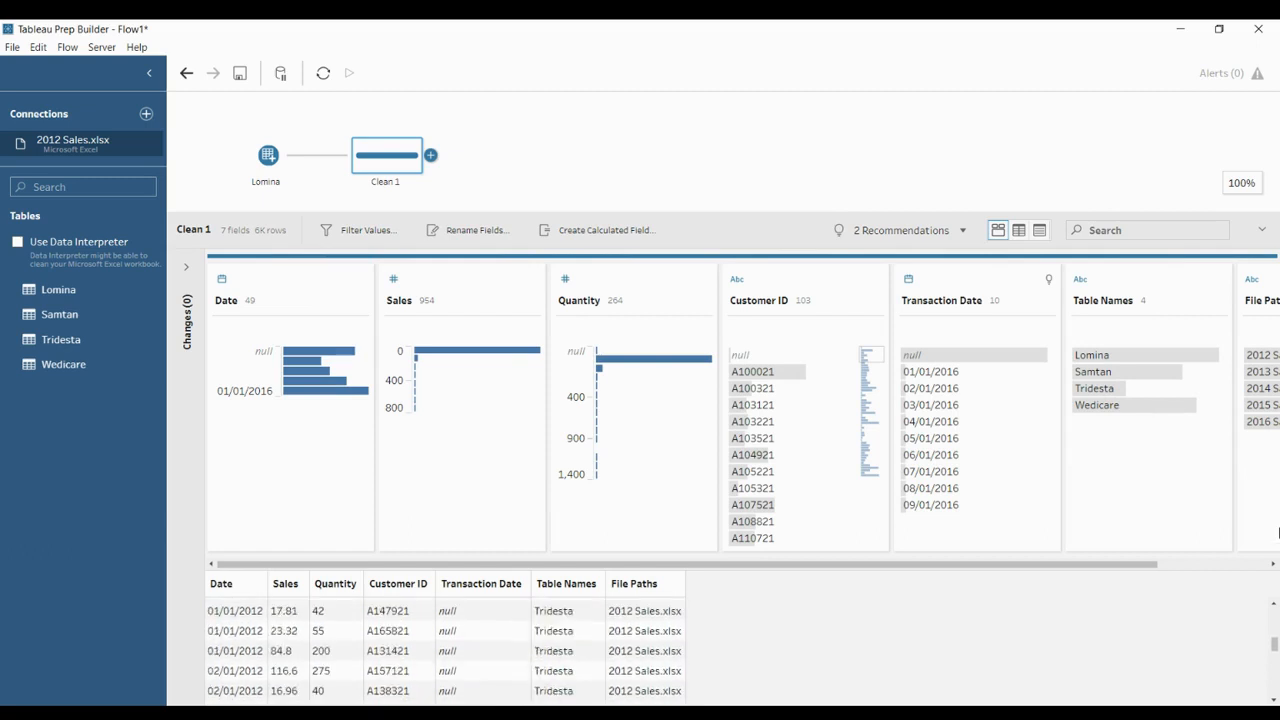
left_click_drag(1274, 645, 1274, 688)
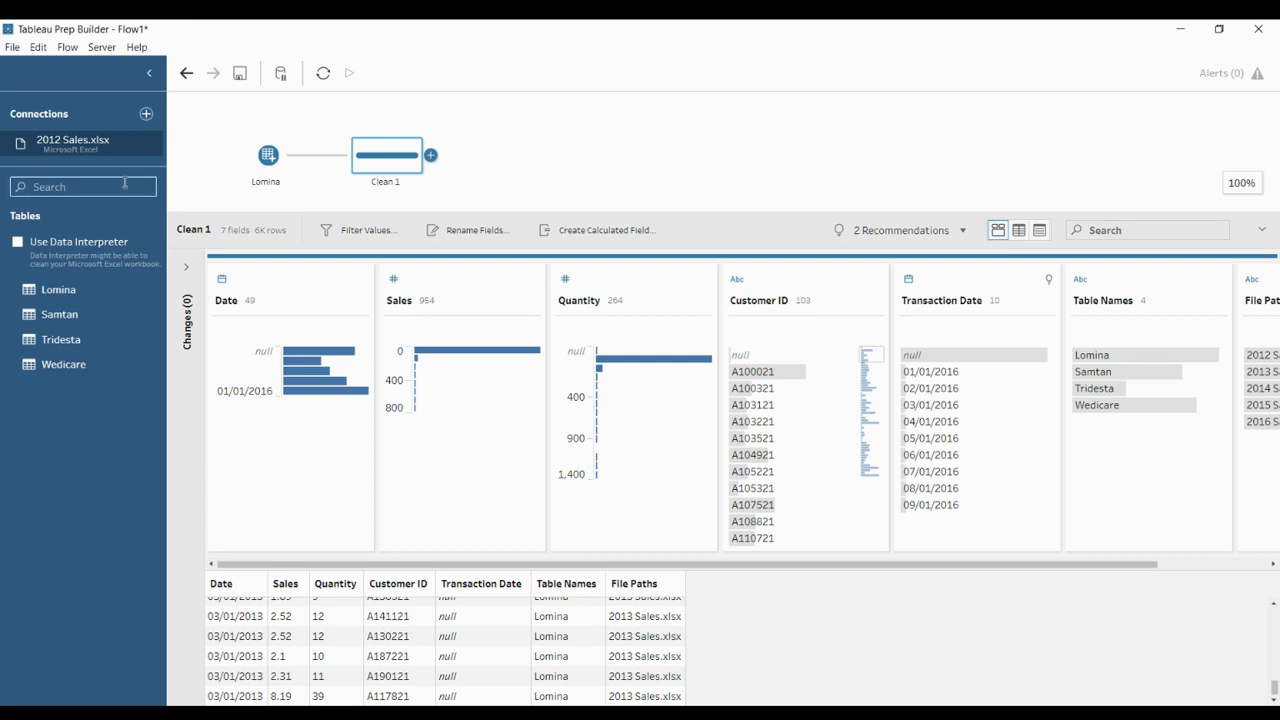
Remove the 2012 Sales.xlsx connection and delete the Lomina and Clean 1 steps from the flow.
left_click(156, 141)
left_click(174, 177)
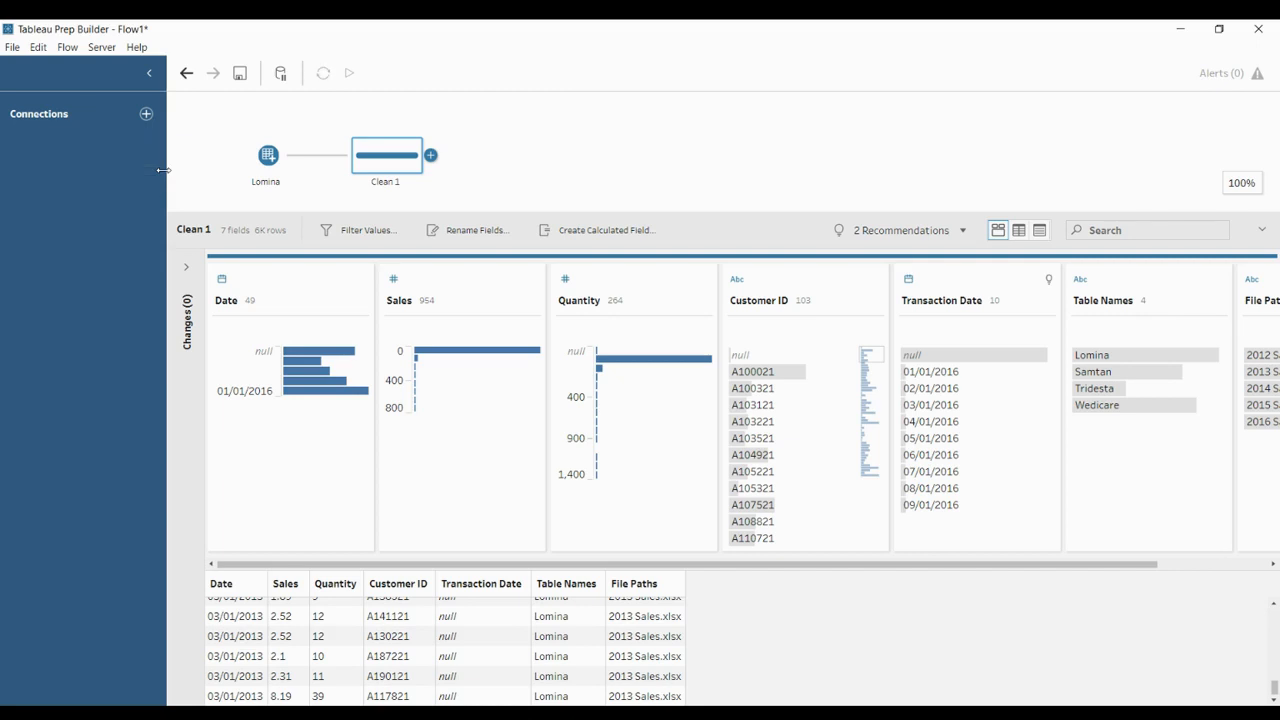
left_click_drag(530, 200, 229, 113)
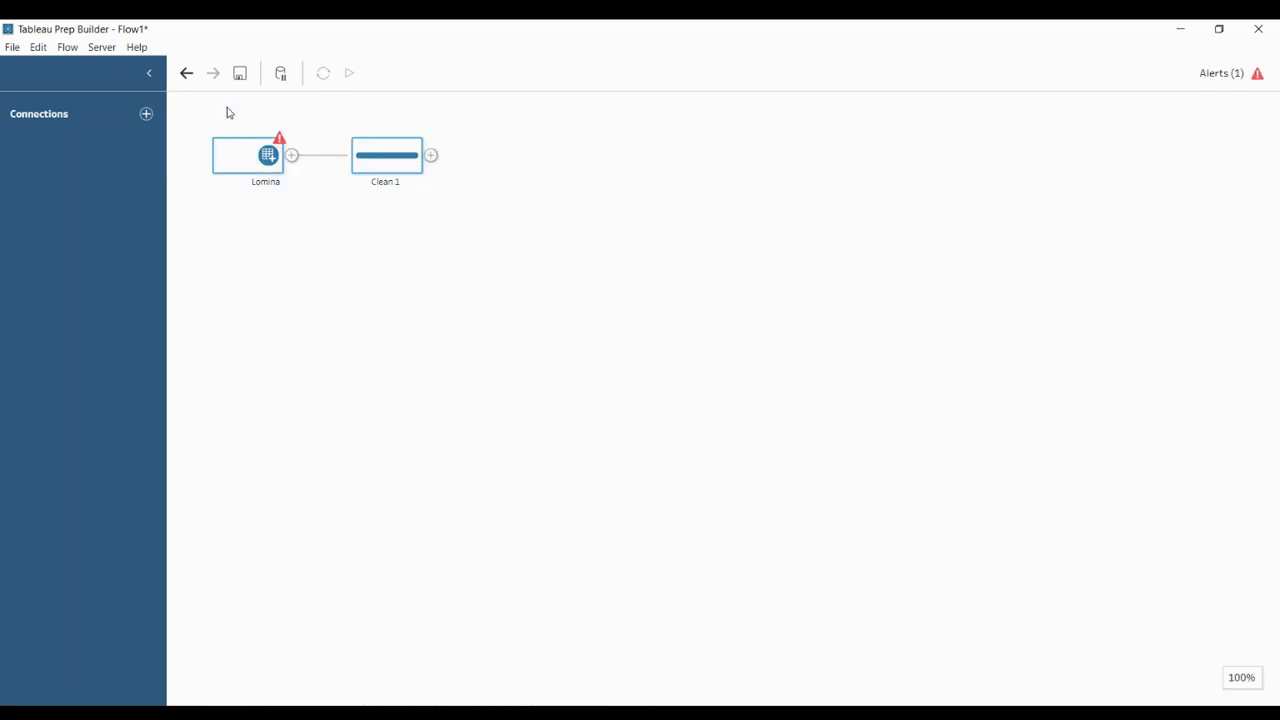
key("Delete")
Connect to the Microsoft Excel workbooks 2012 Sales and 2013 Sales from the Sales folder.
left_click(146, 113)
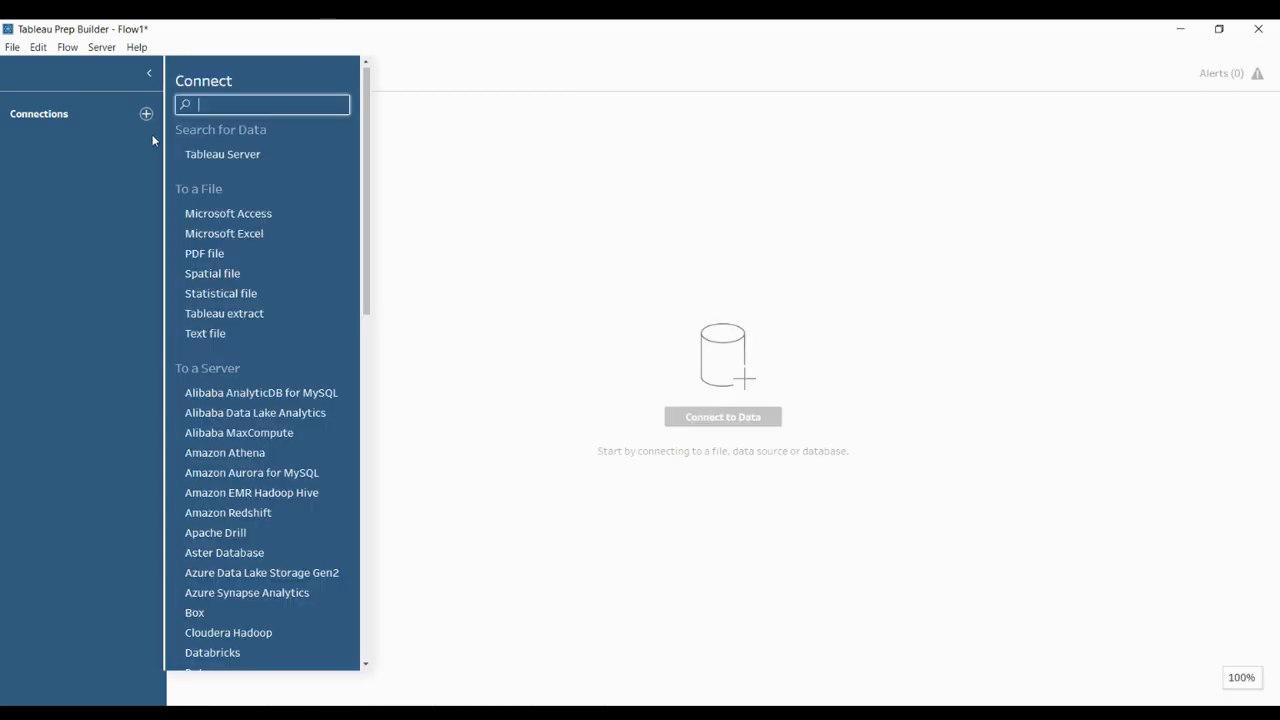
left_click(241, 235)
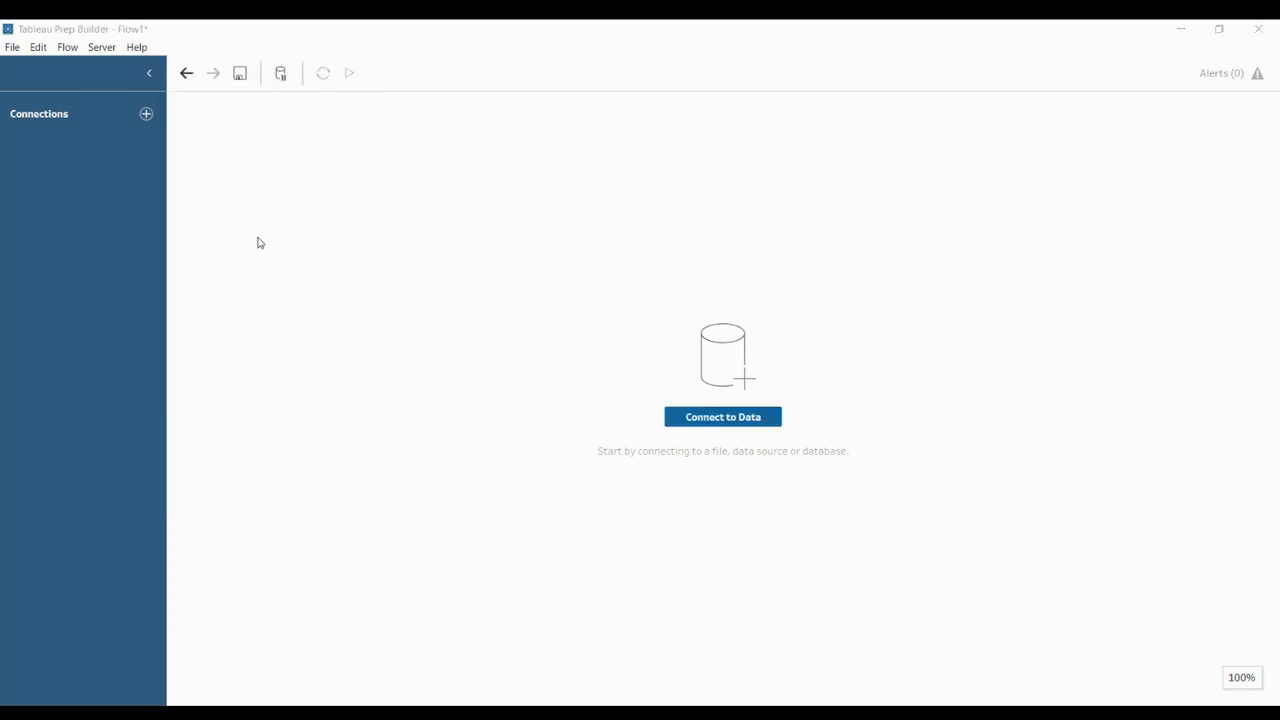
left_click(194, 163)
left_click(705, 535)
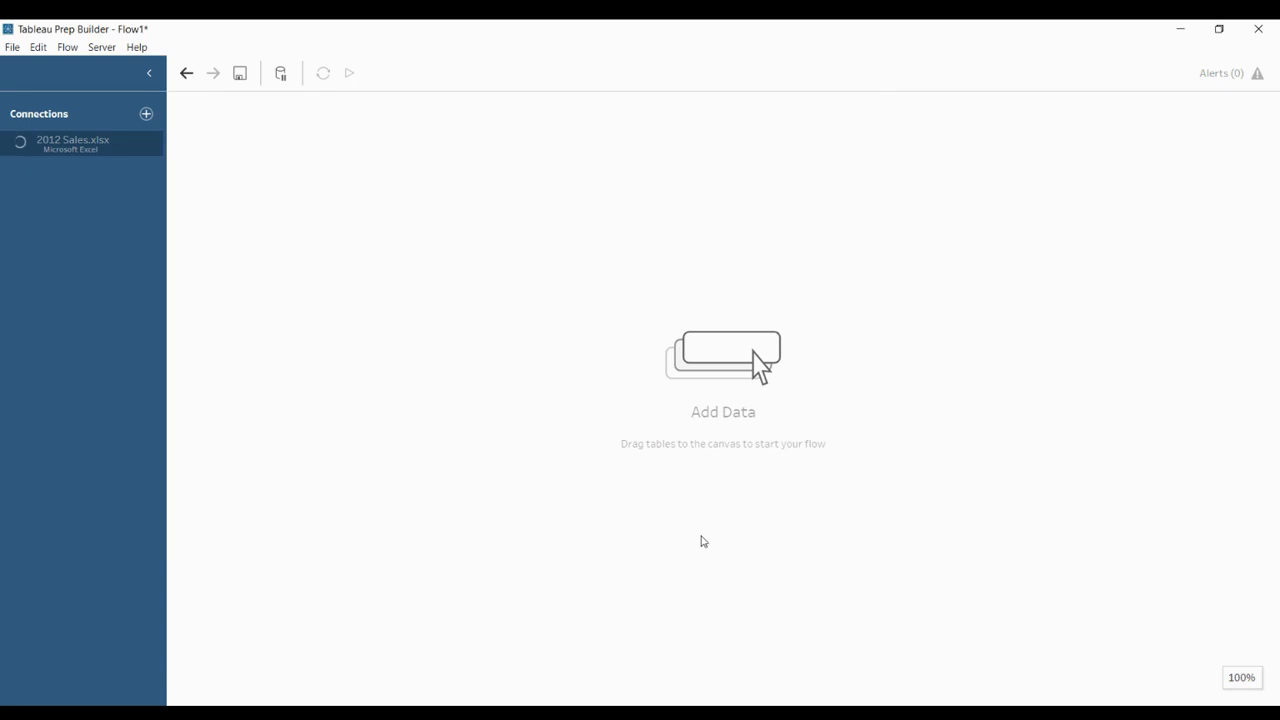
left_click(145, 114)
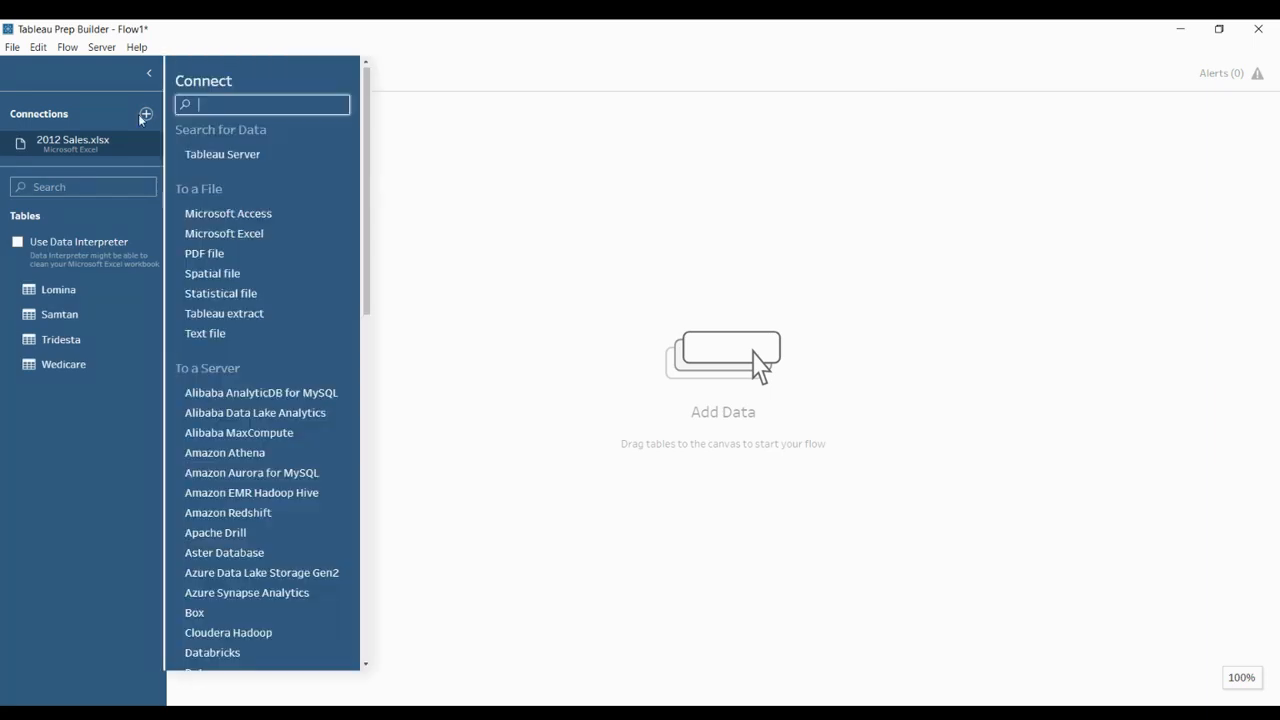
left_click(248, 232)
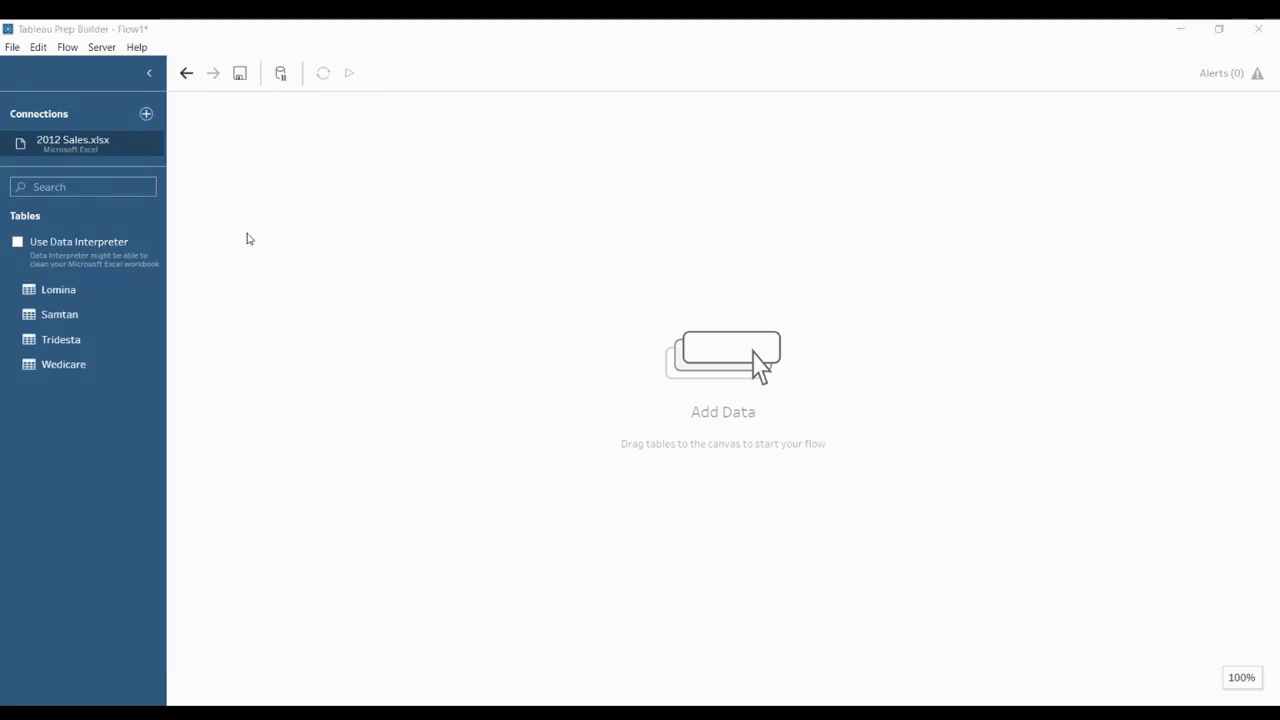
left_click(176, 180)
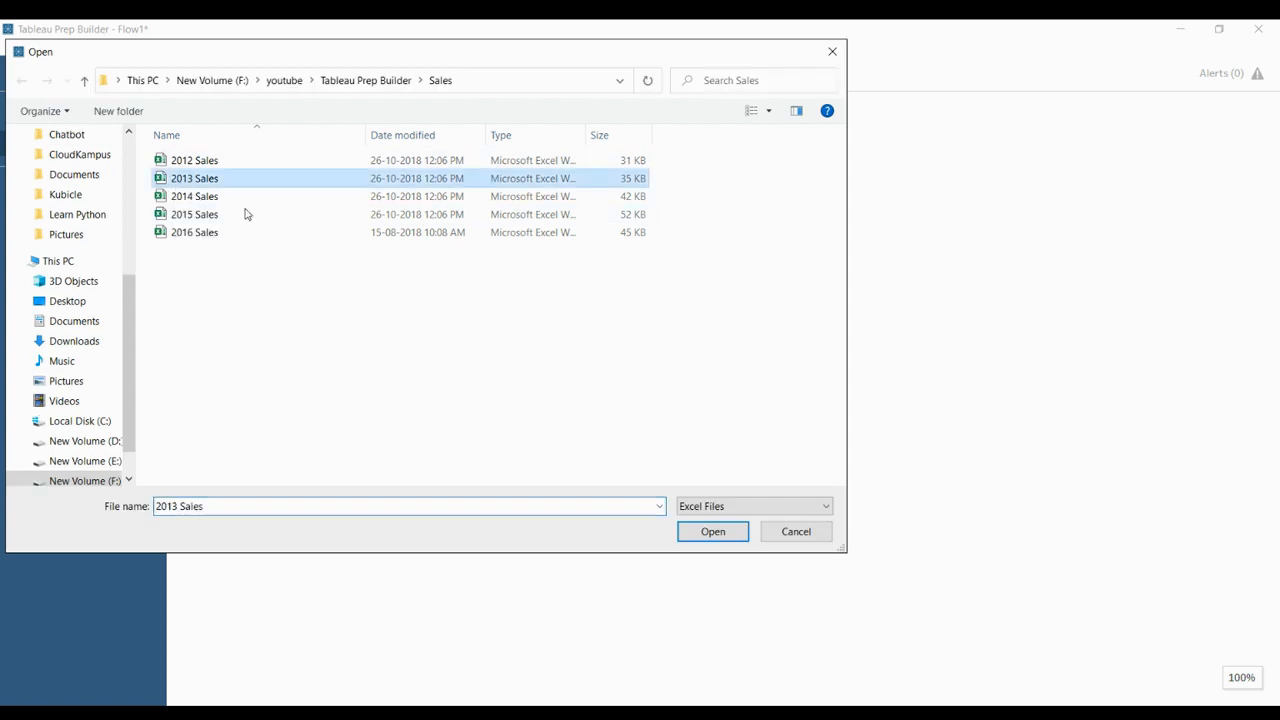
left_click(690, 535)
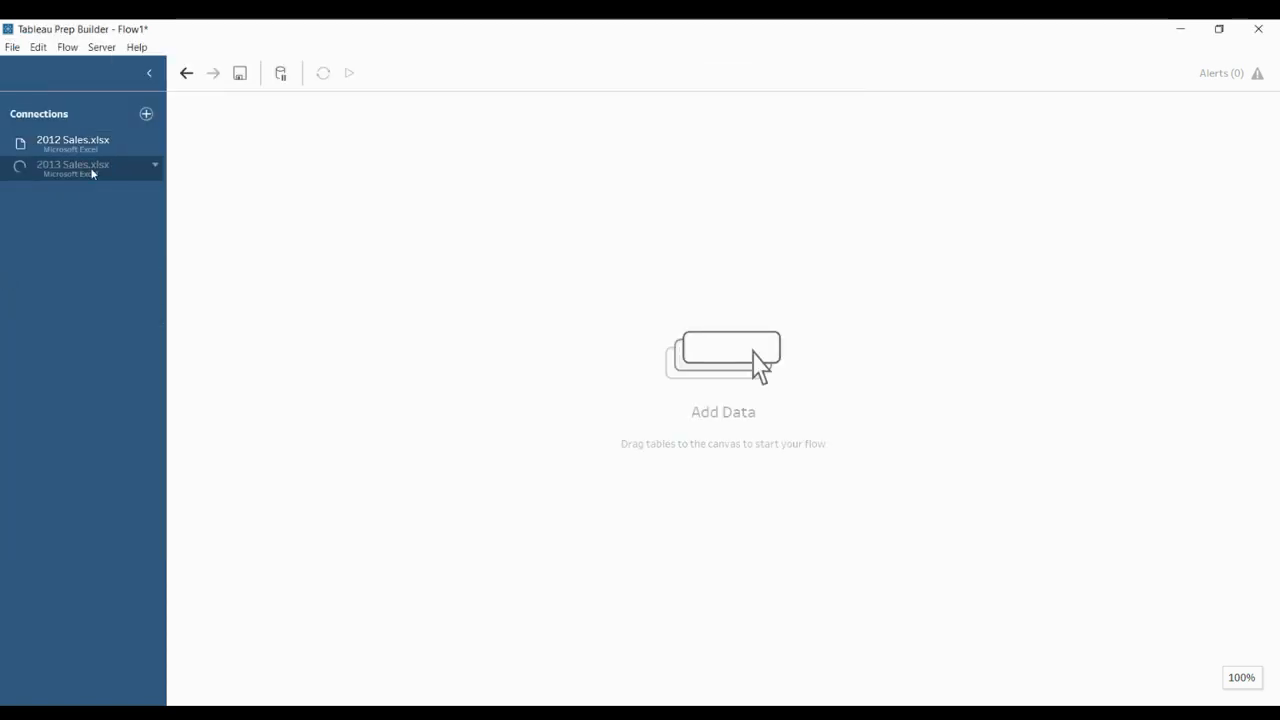
Place the Lomina table from 2012 Sales.xlsx in the flow and add a union step after it.
left_click(89, 140)
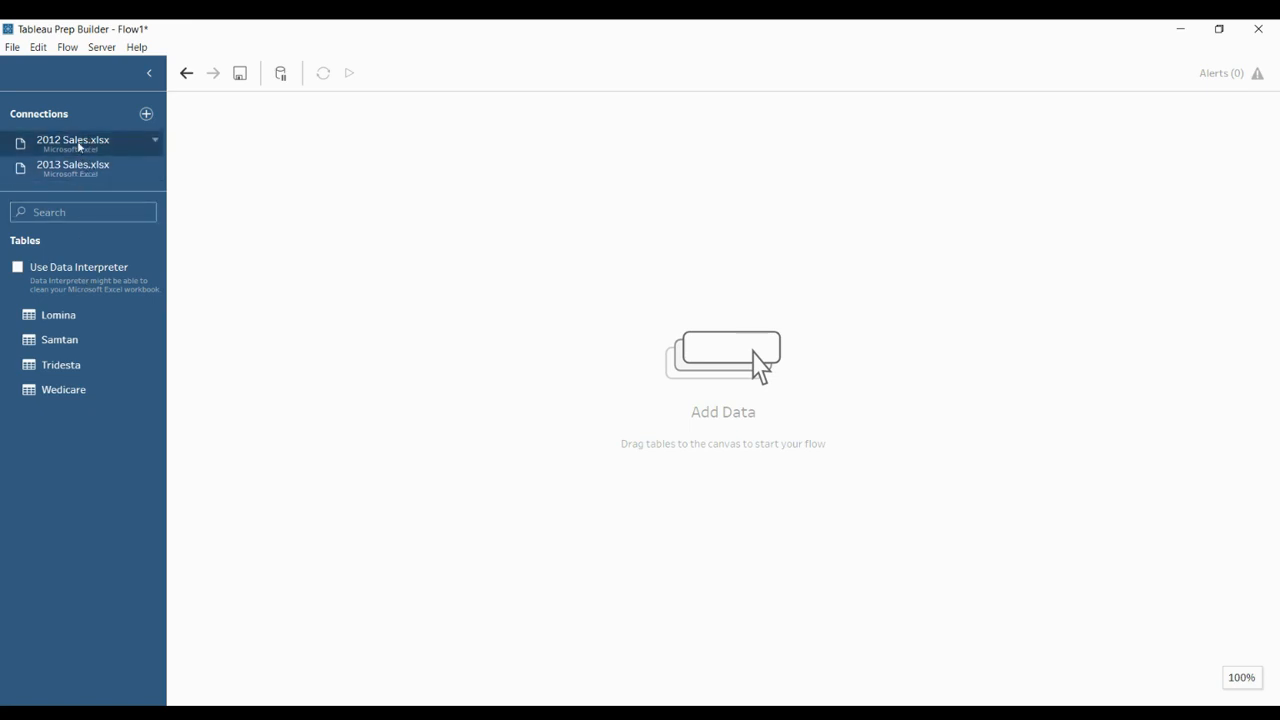
left_click_drag(54, 320, 334, 214)
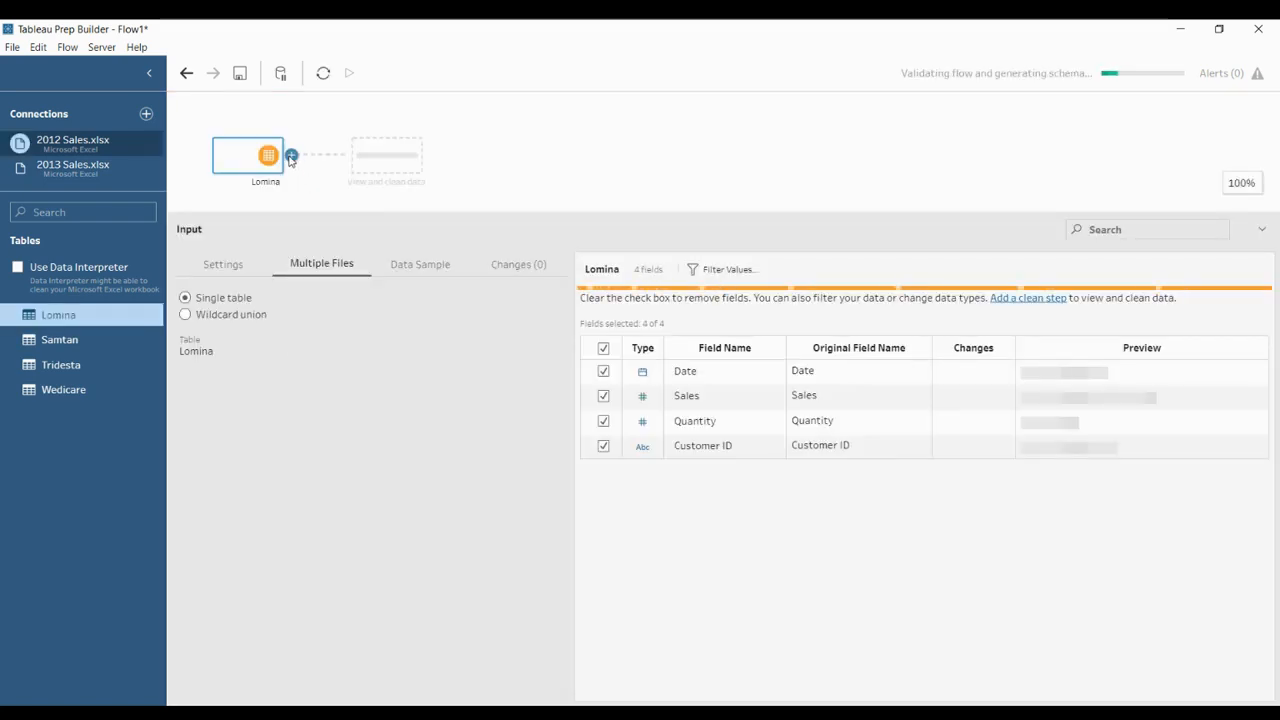
left_click(291, 156)
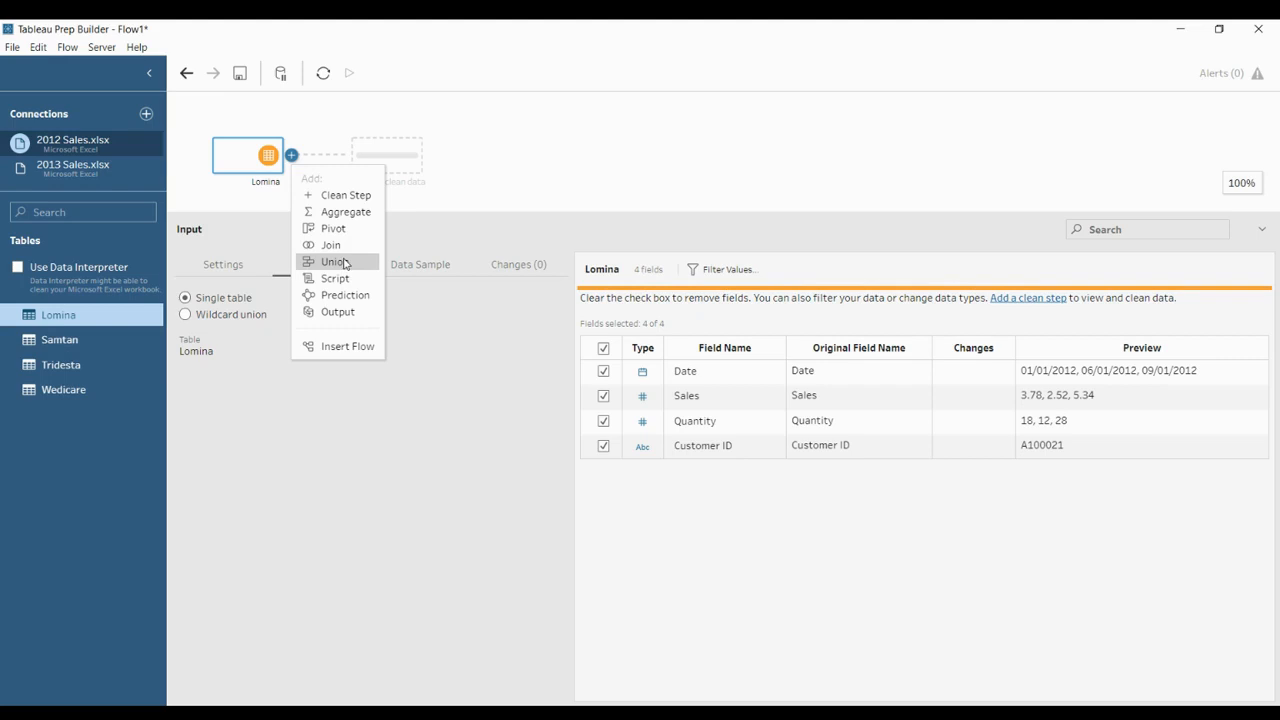
left_click(334, 262)
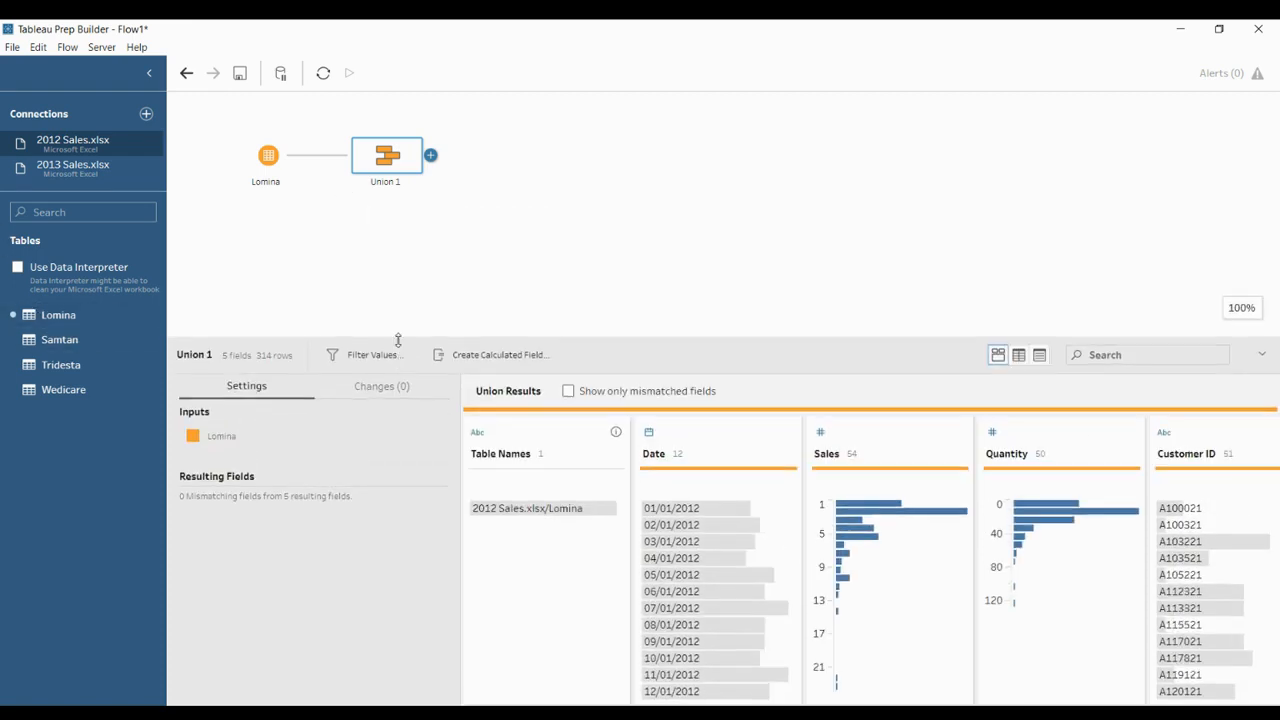
Add the Samtan, Tridesta and Wedicare tables from 2012 Sales.xlsx as further inputs of Union 1.
left_click_drag(55, 339, 348, 158)
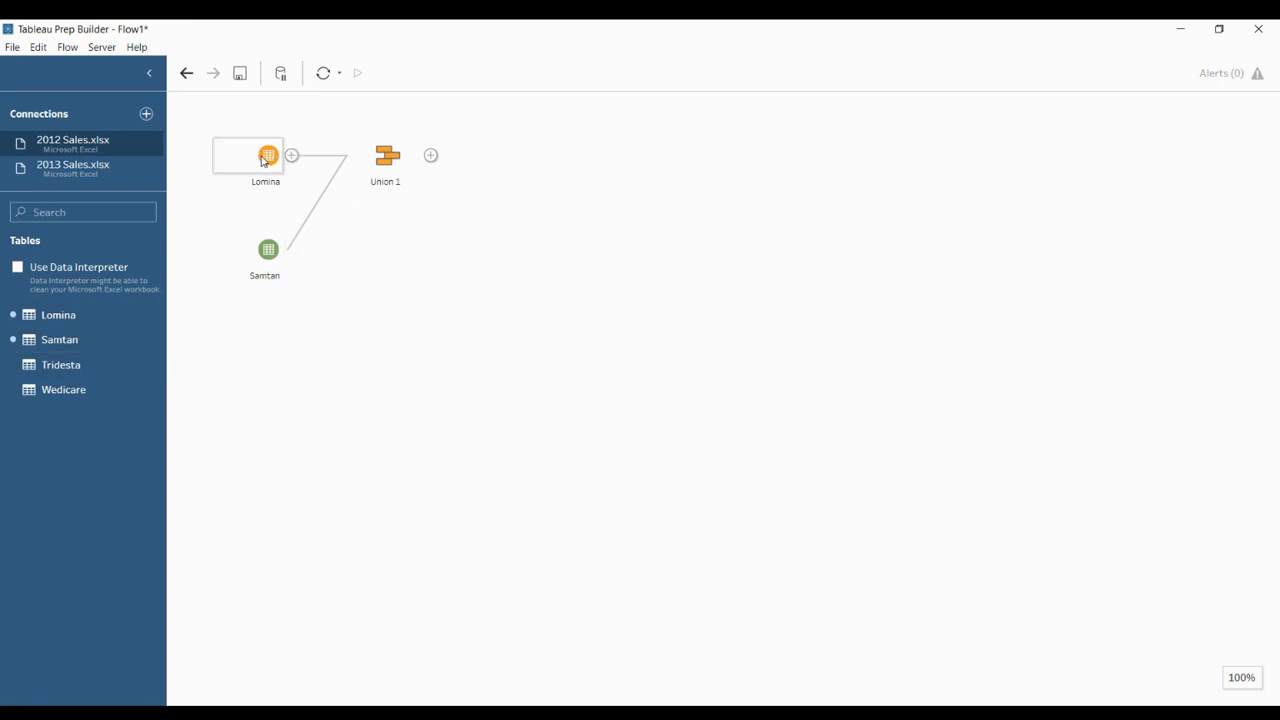
left_click_drag(33, 369, 334, 186)
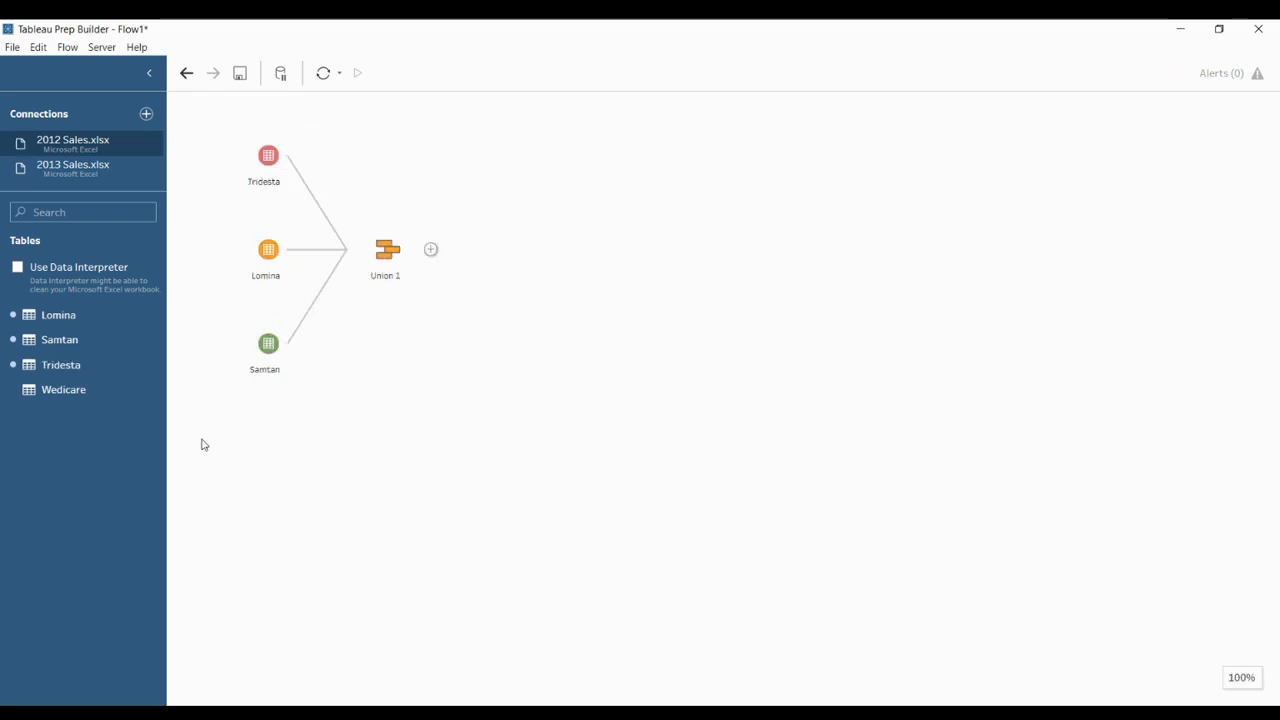
left_click_drag(51, 392, 388, 249)
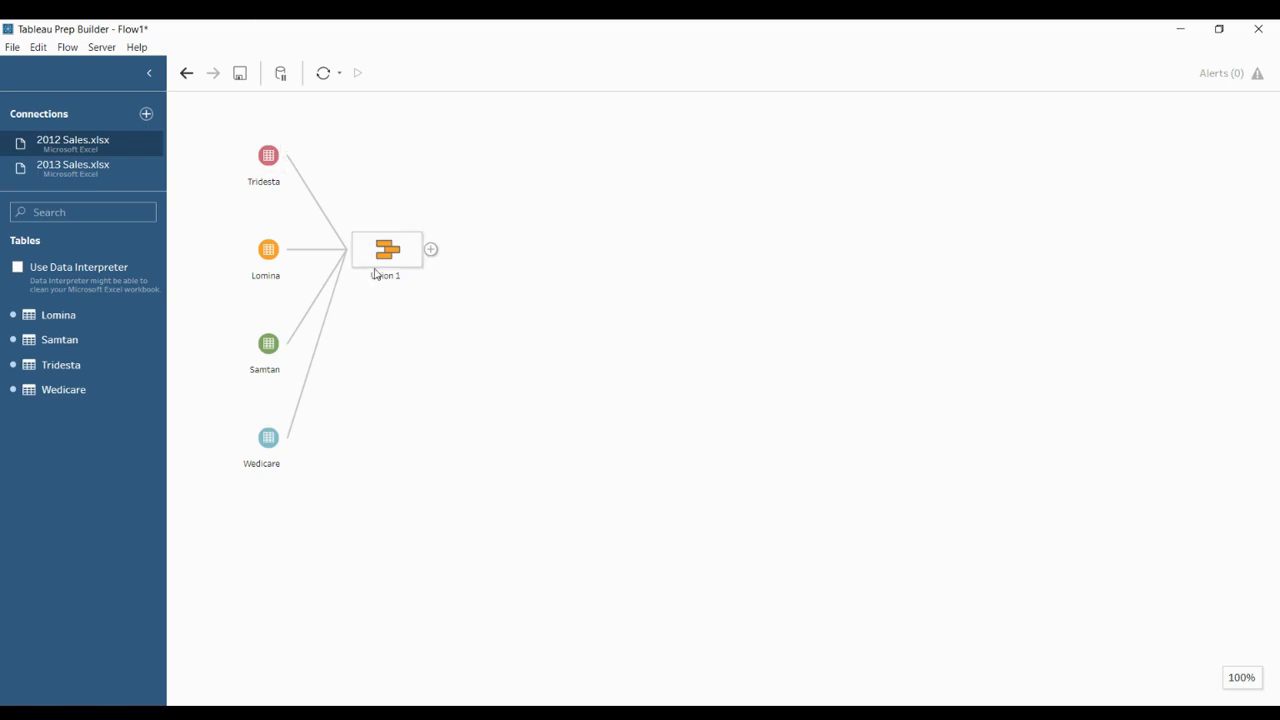
Remove the Table Names field from Union 1 and review the remaining fields in the profile and list views.
left_click(414, 259)
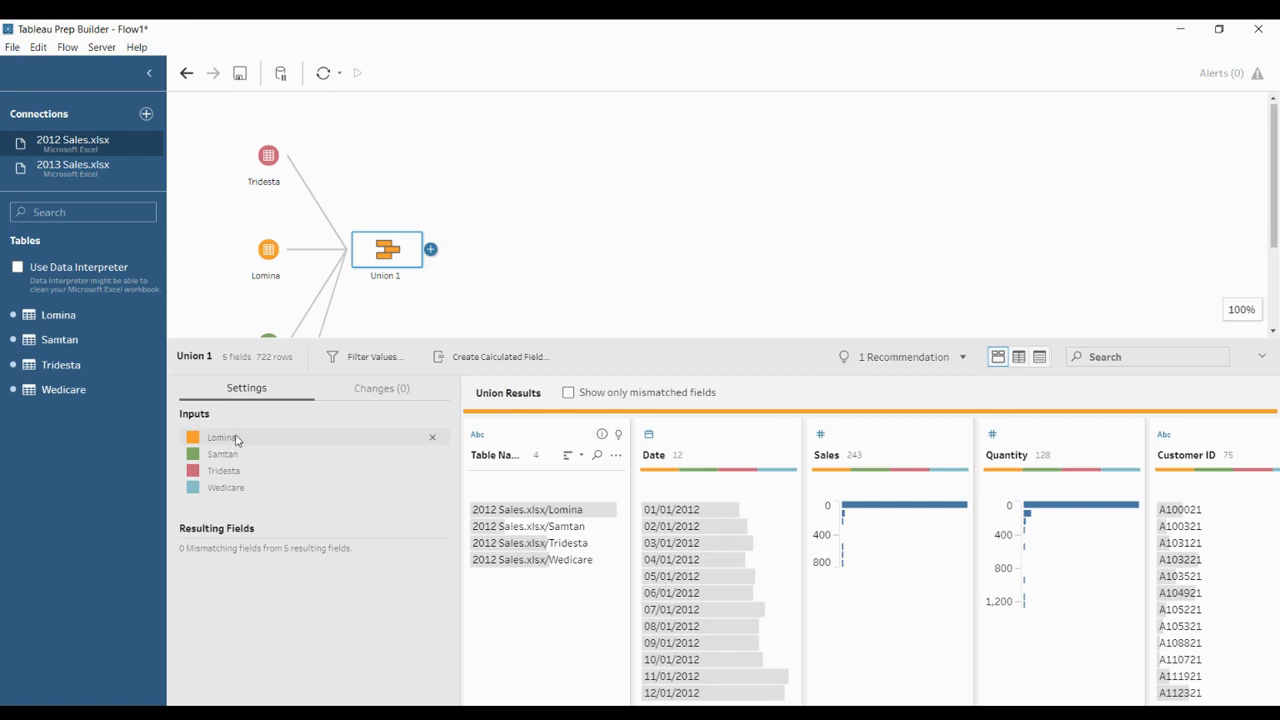
left_click_drag(363, 340, 370, 299)
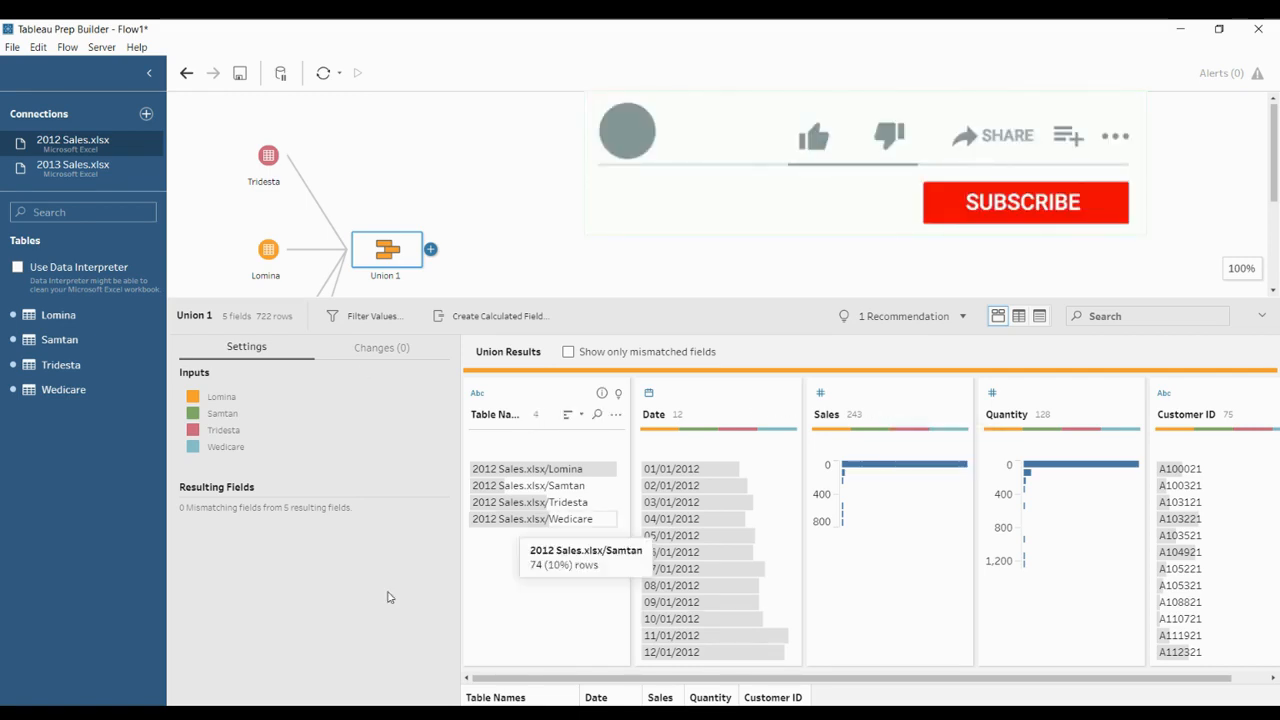
left_click(528, 395)
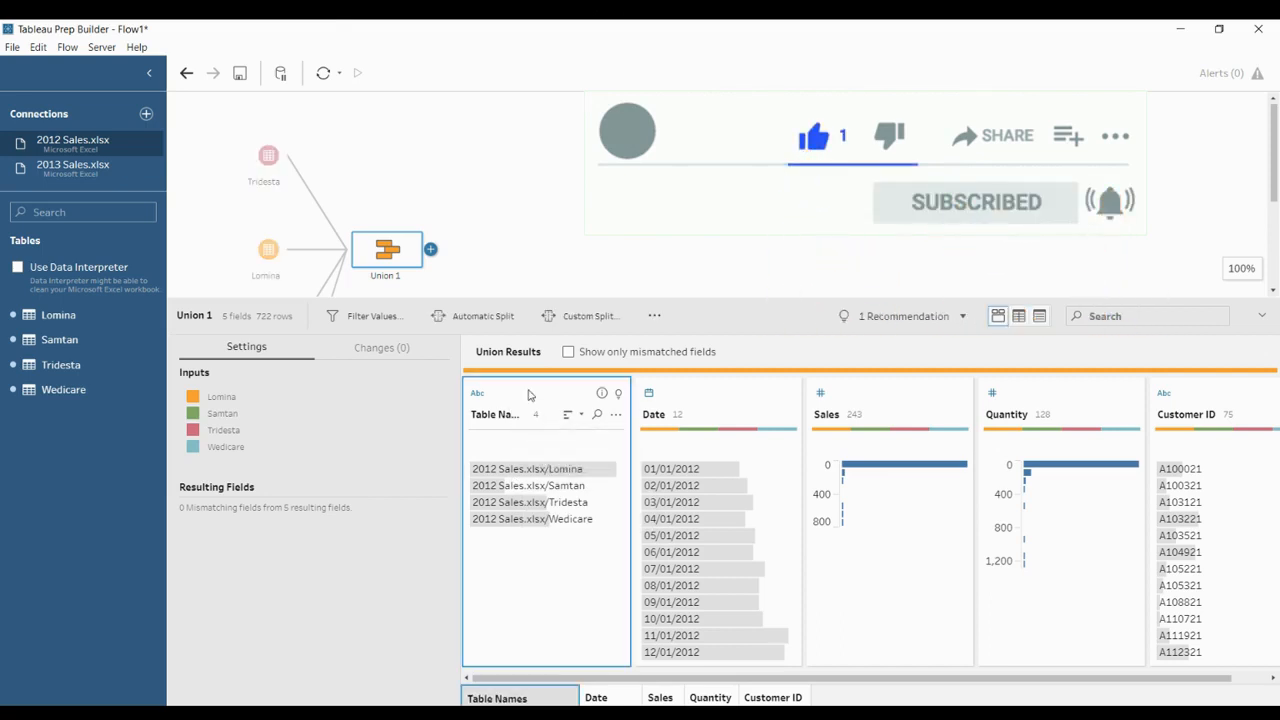
right_click(529, 395)
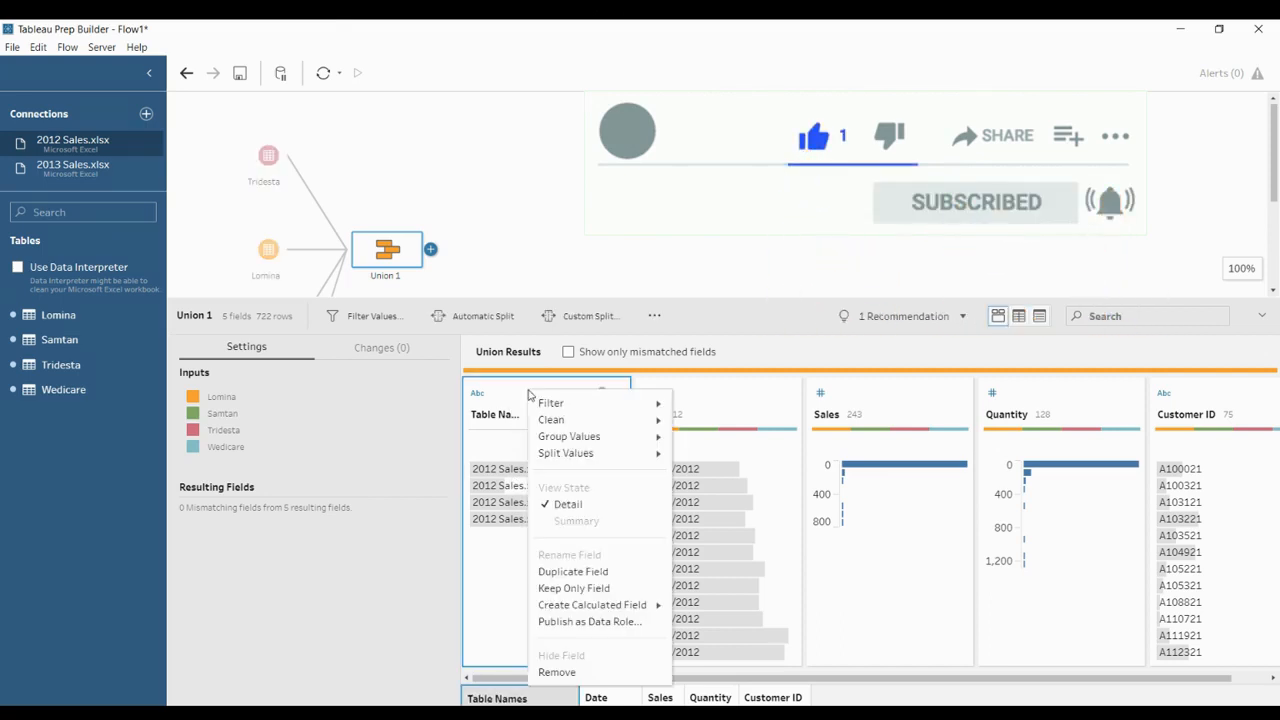
left_click(582, 668)
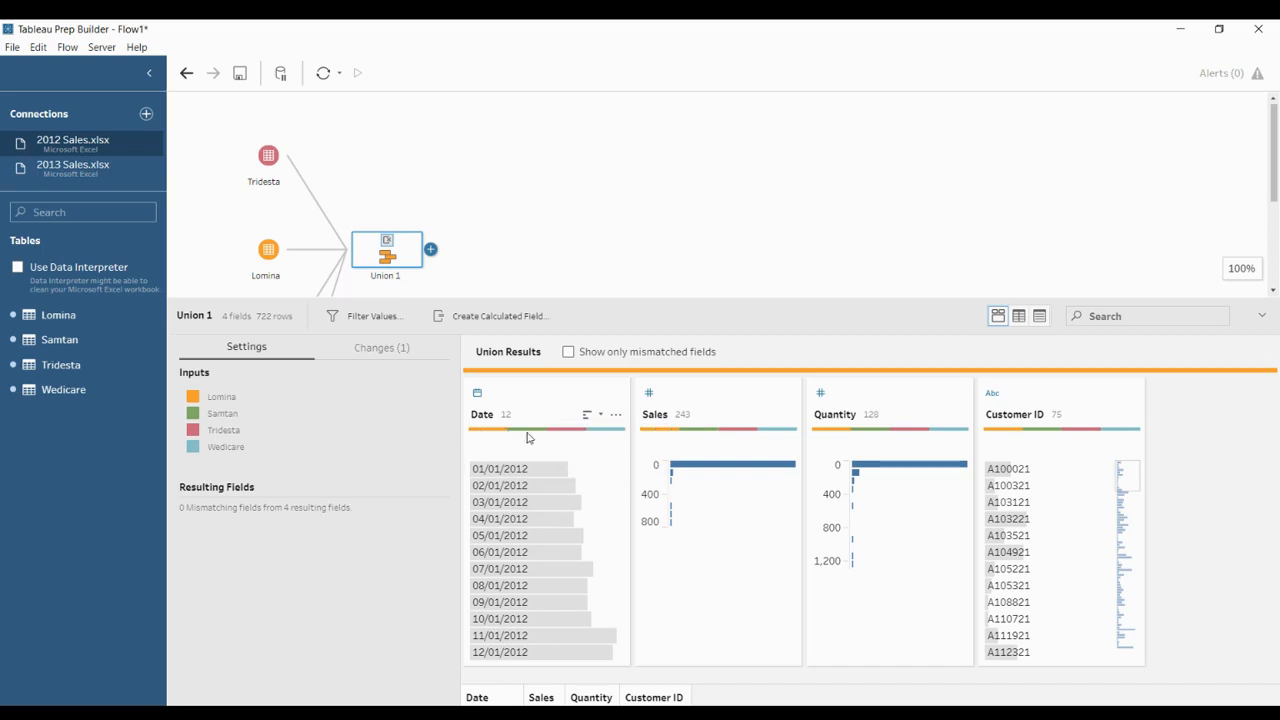
left_click(691, 403)
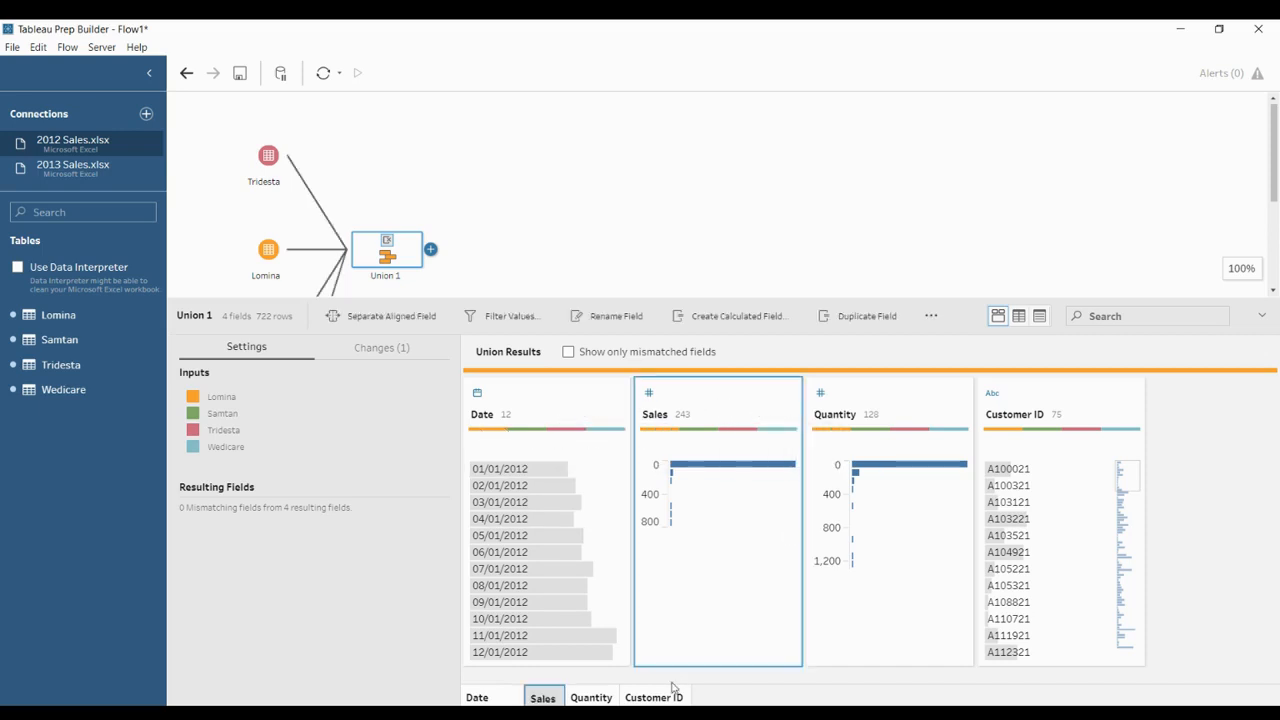
left_click(890, 403)
left_click(1065, 403)
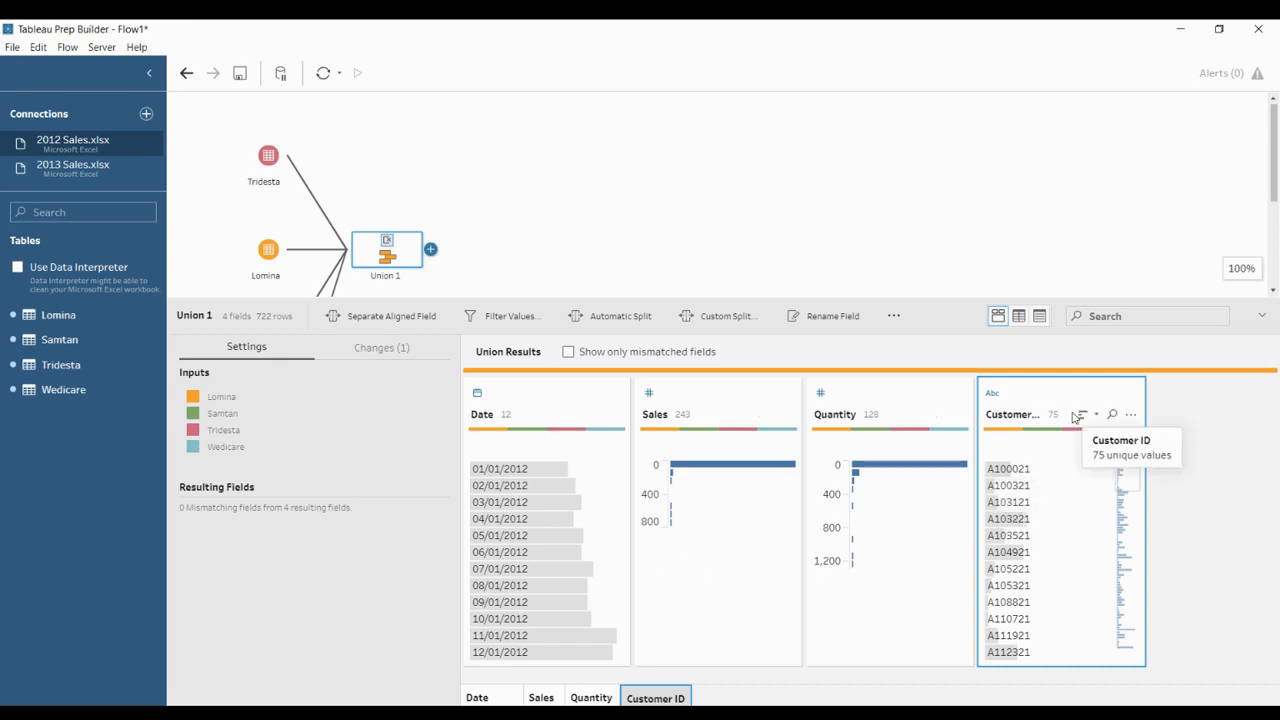
left_click(1040, 316)
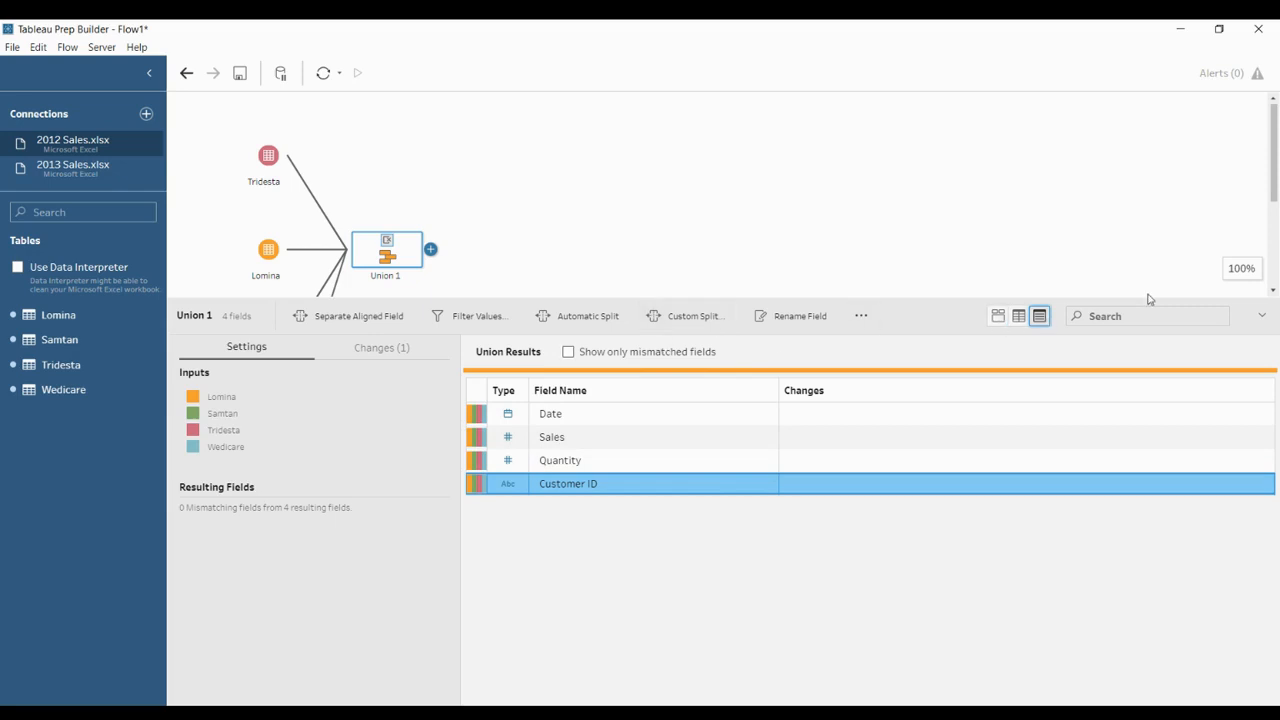
left_click(999, 316)
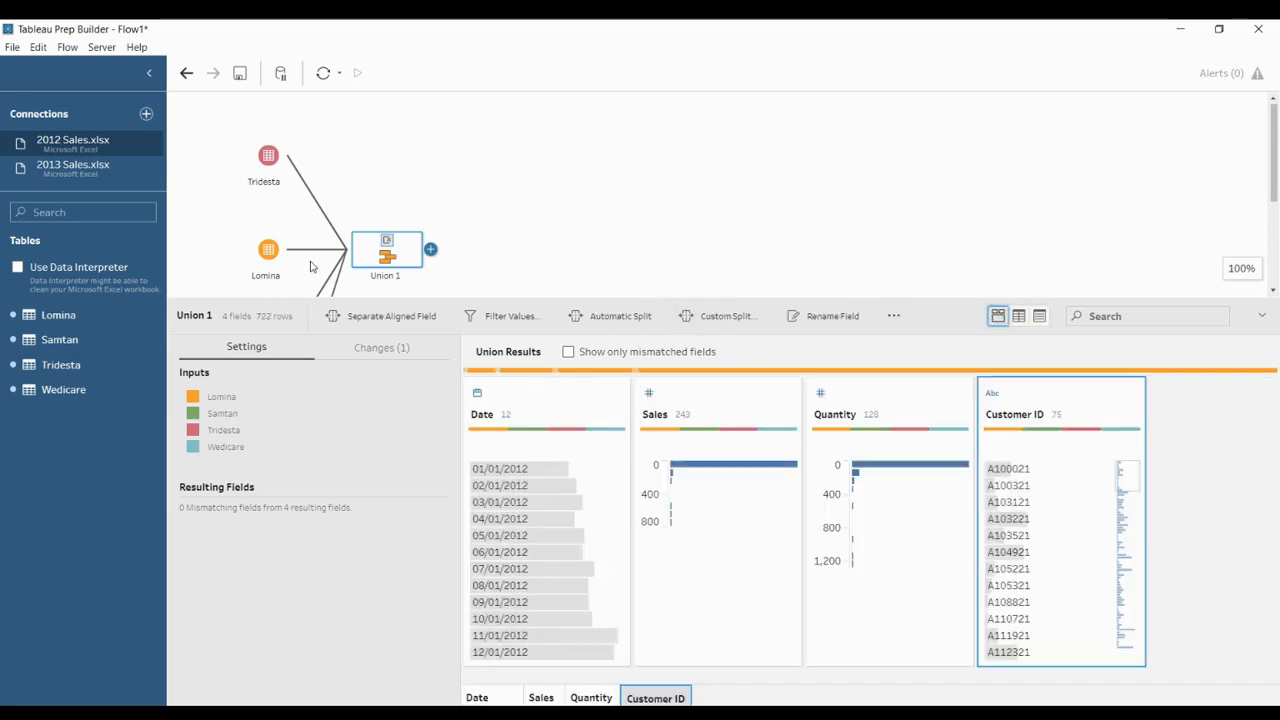
Add a clean step after Union 1 and select its Customer ID field.
scroll(437, 262, "down", 1)
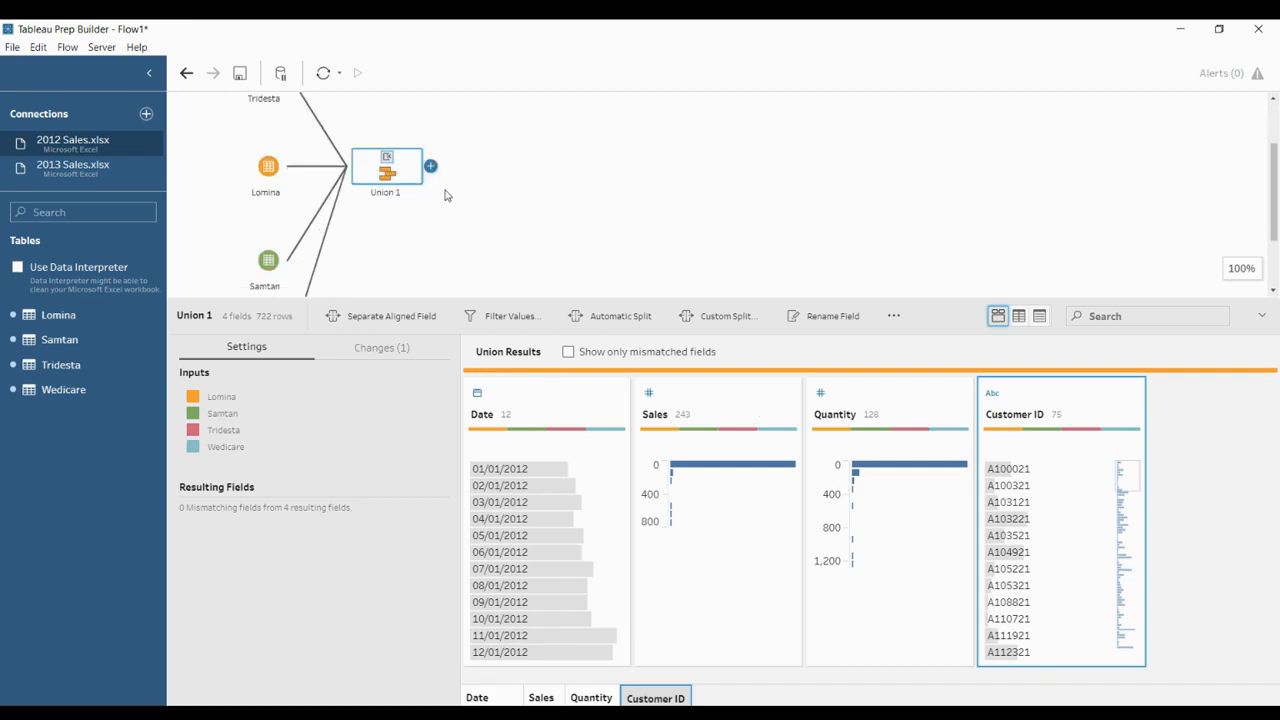
left_click(431, 167)
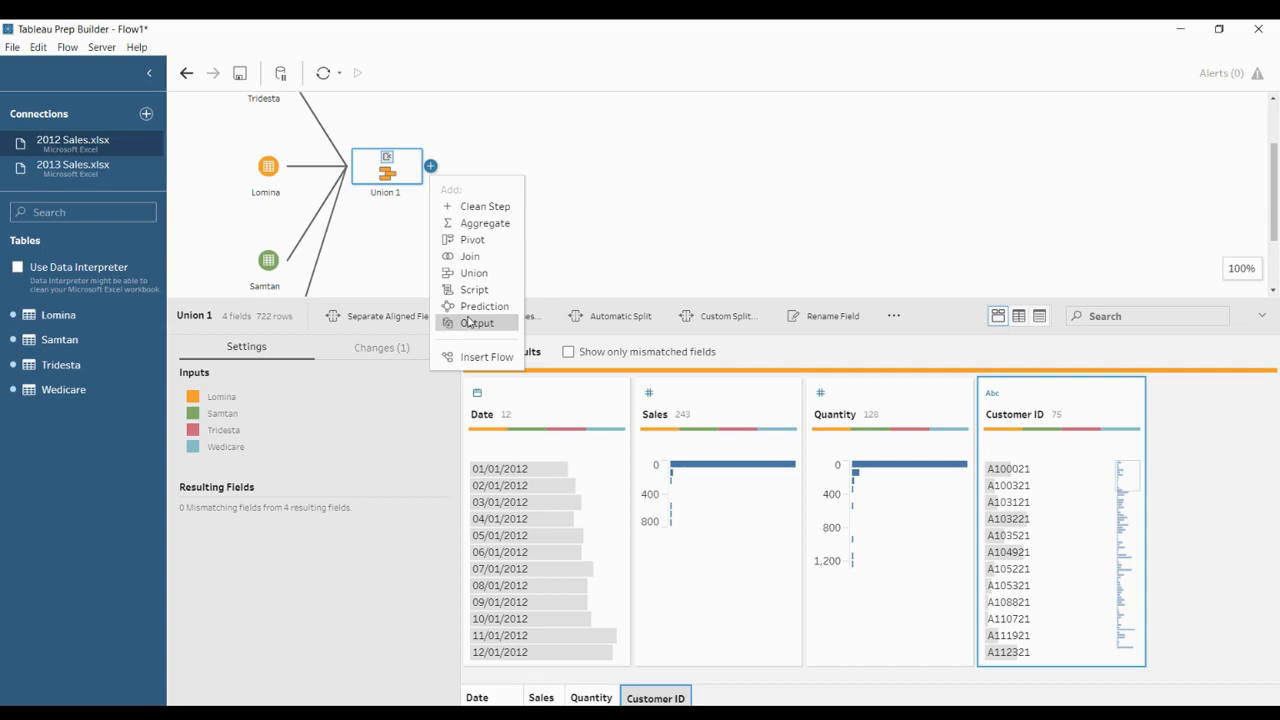
left_click(484, 207)
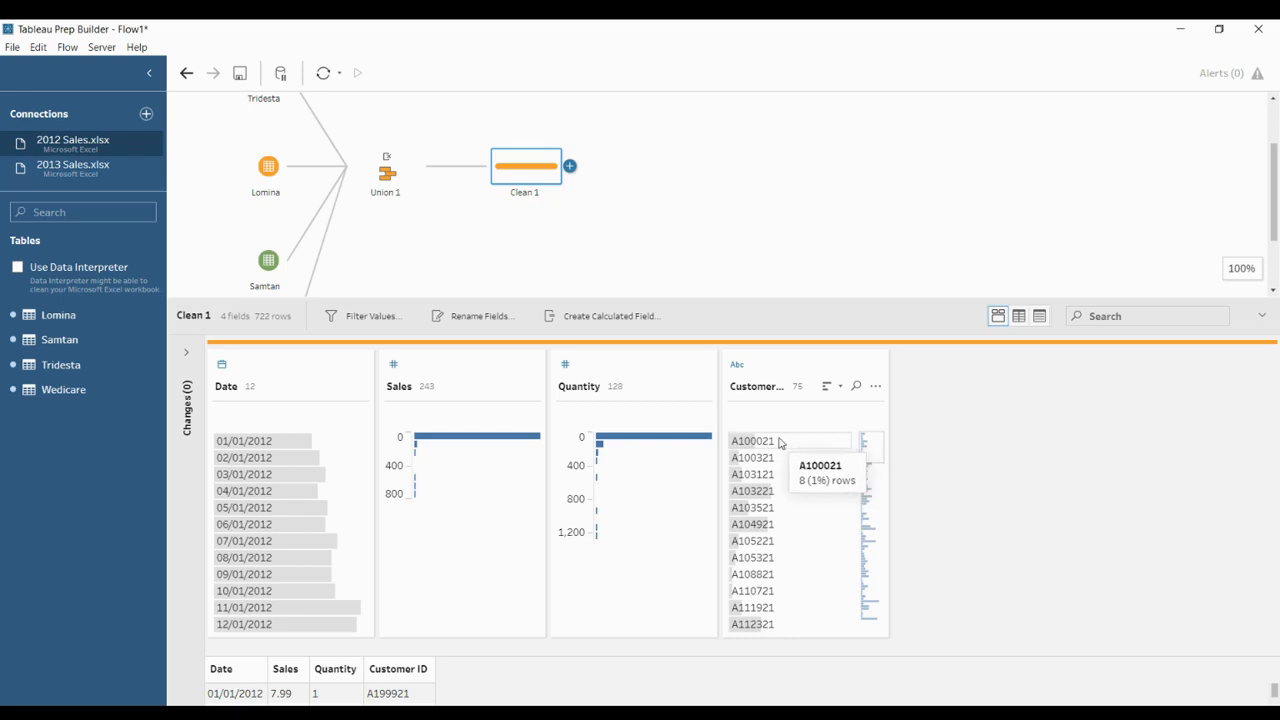
left_click(753, 371)
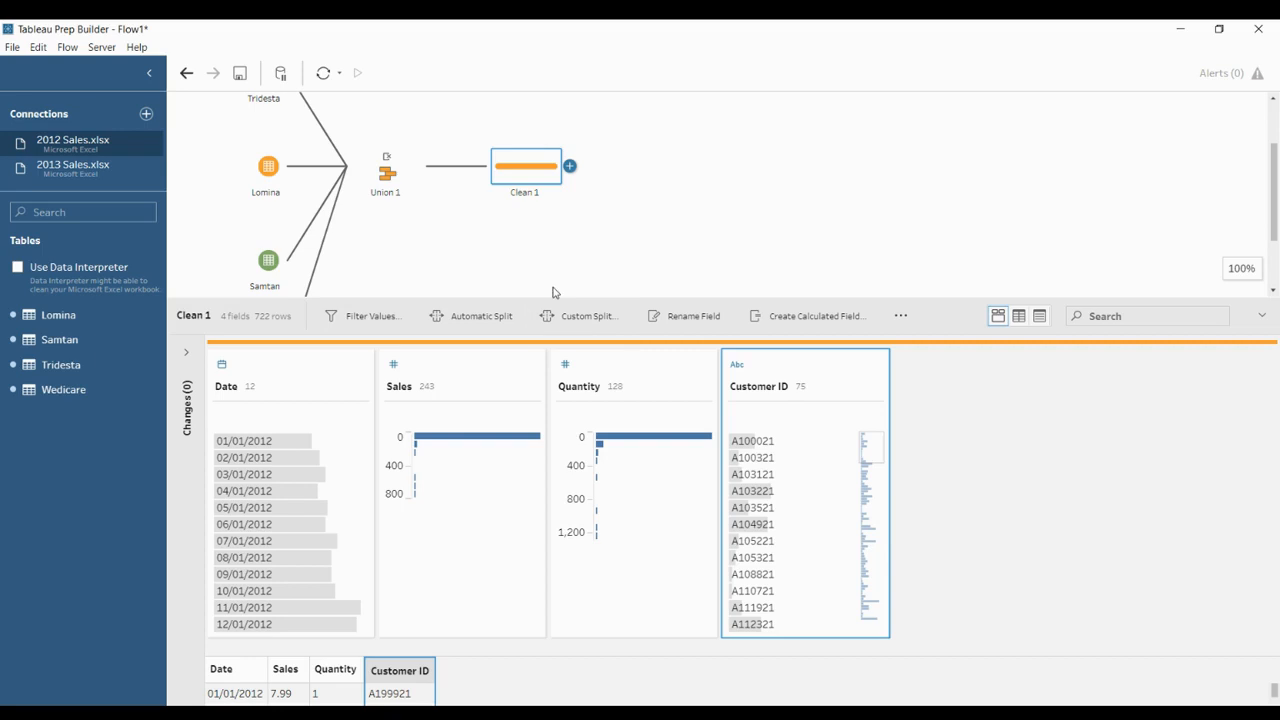
Add an output step after Clean 1 and keep File as its save destination.
left_click(570, 167)
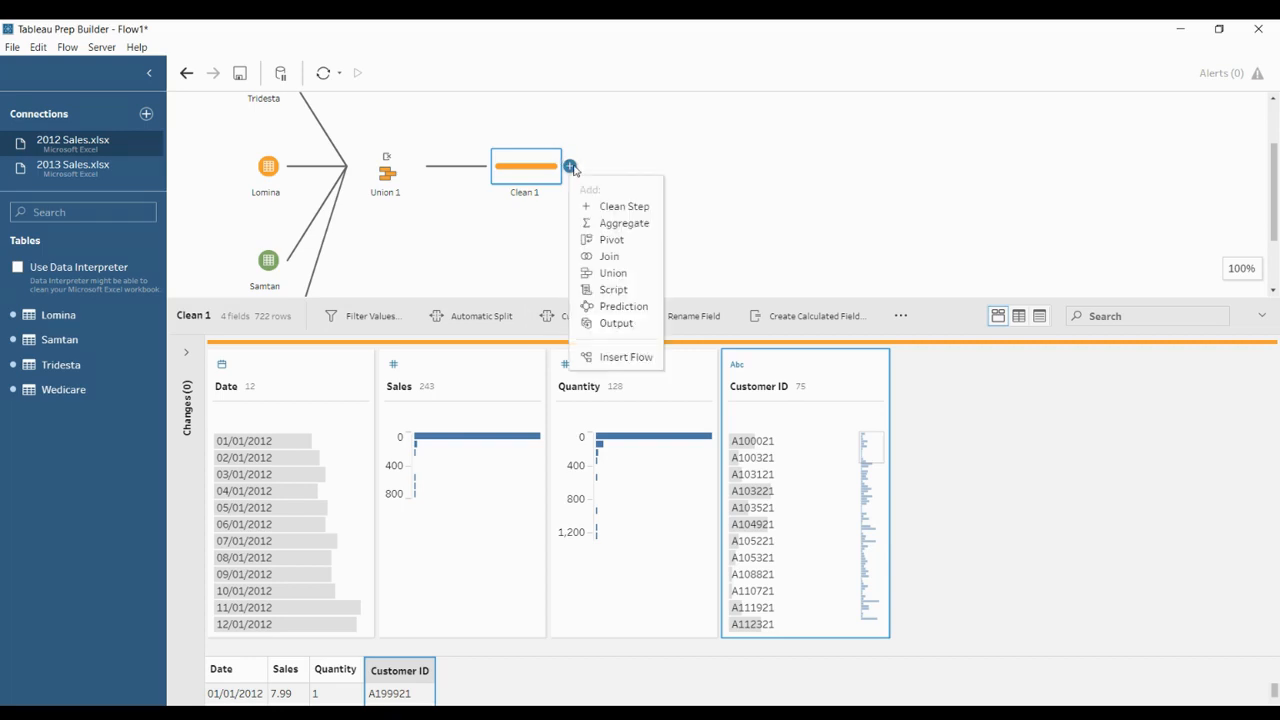
left_click(617, 323)
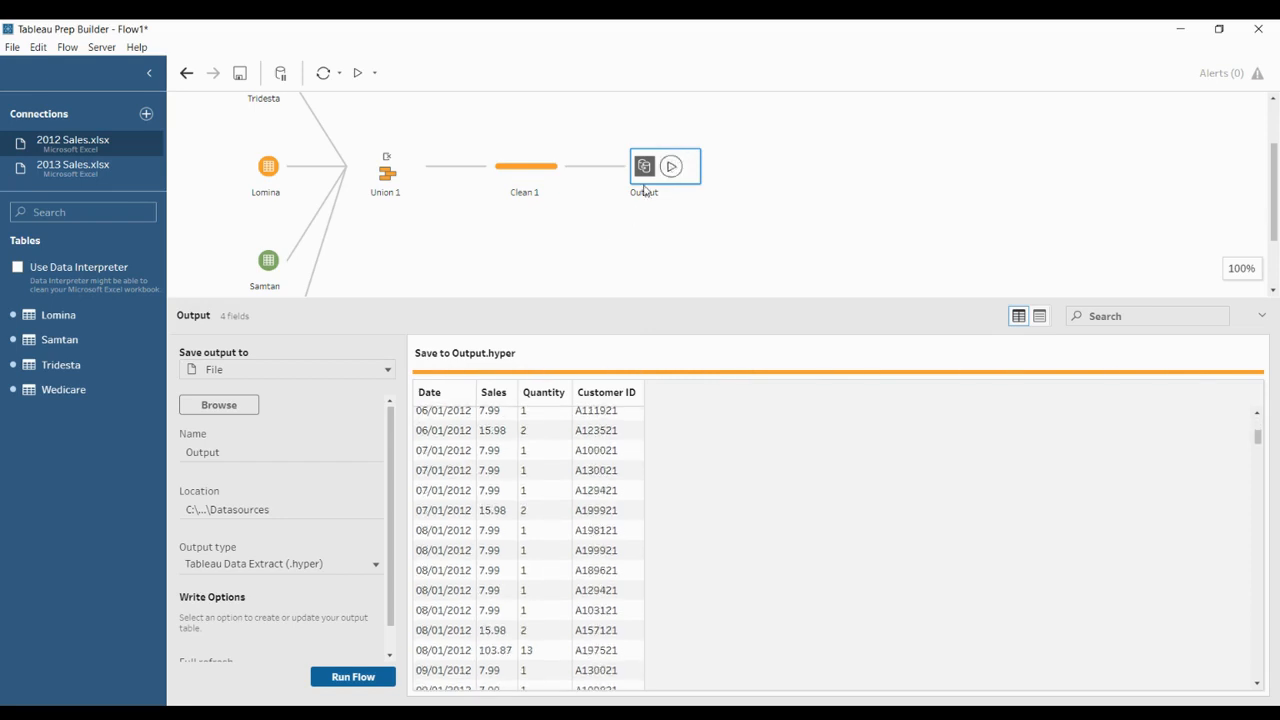
left_click(266, 372)
left_click(265, 376)
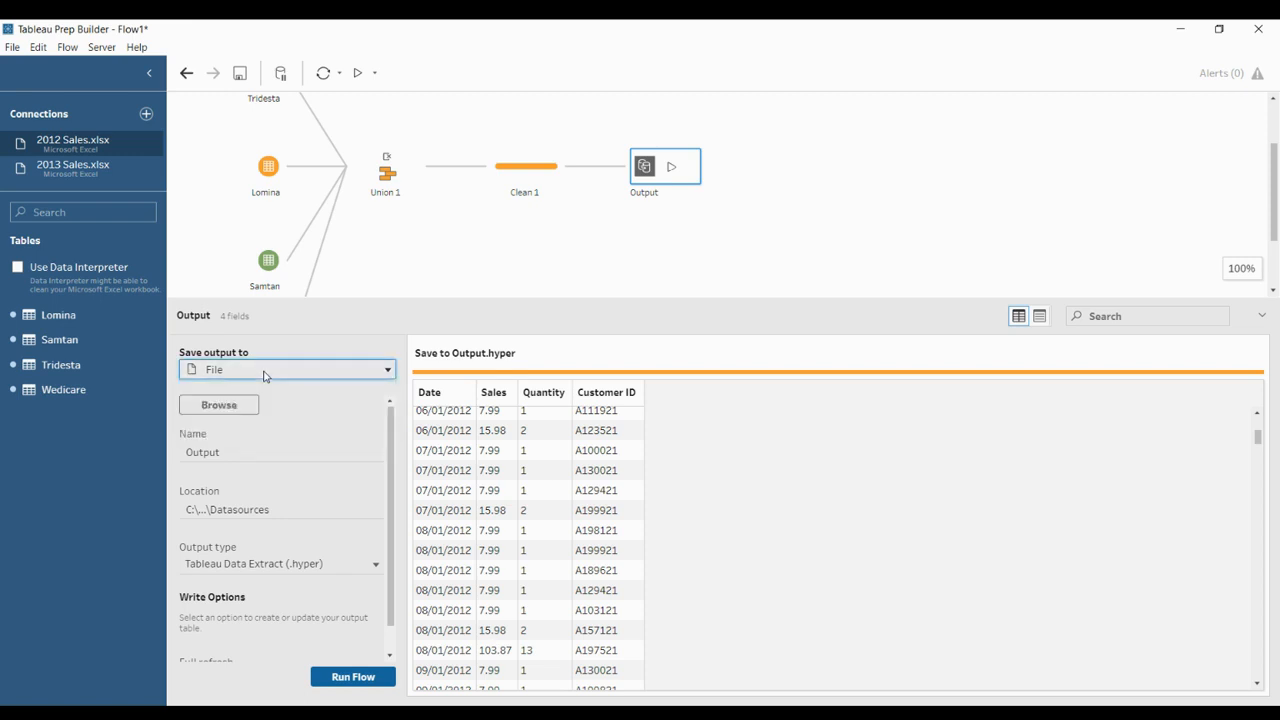
Set the output's save location to F:\youtube\Tableau Prep Builder, keeping the file name Output.
left_click(219, 406)
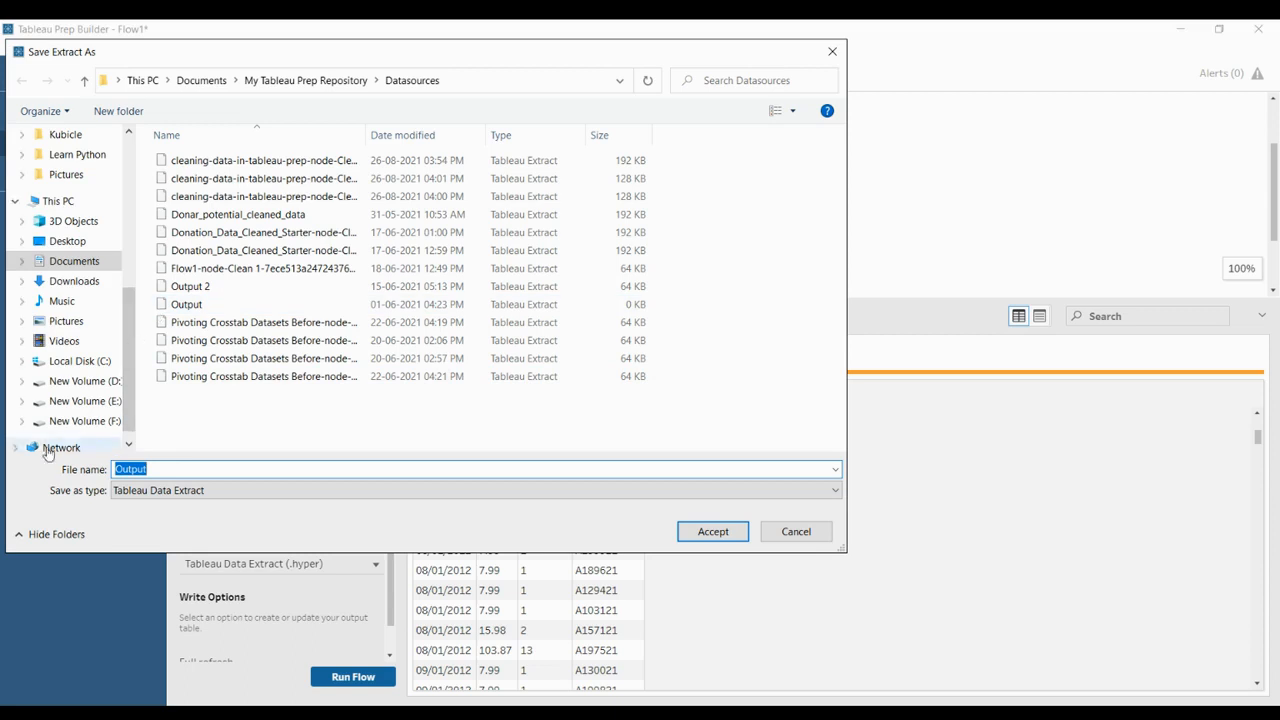
scroll(90, 390, "down", 1)
left_click(102, 404)
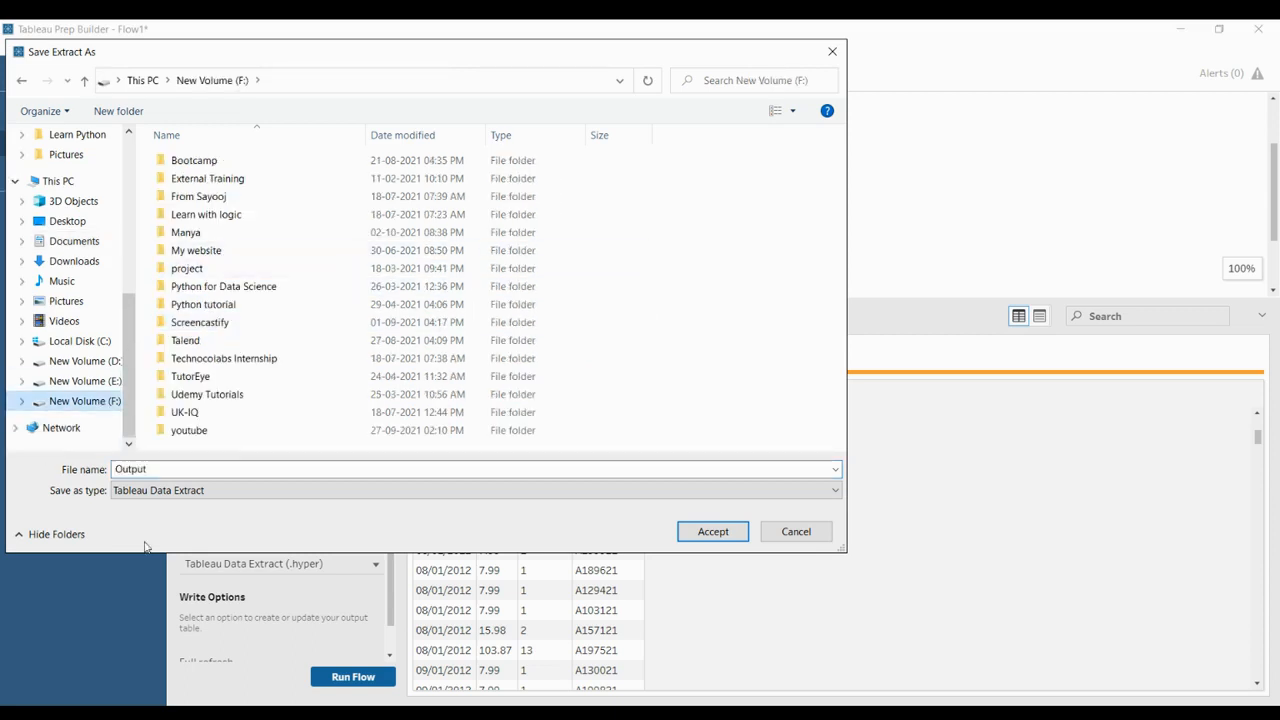
double_click(222, 431)
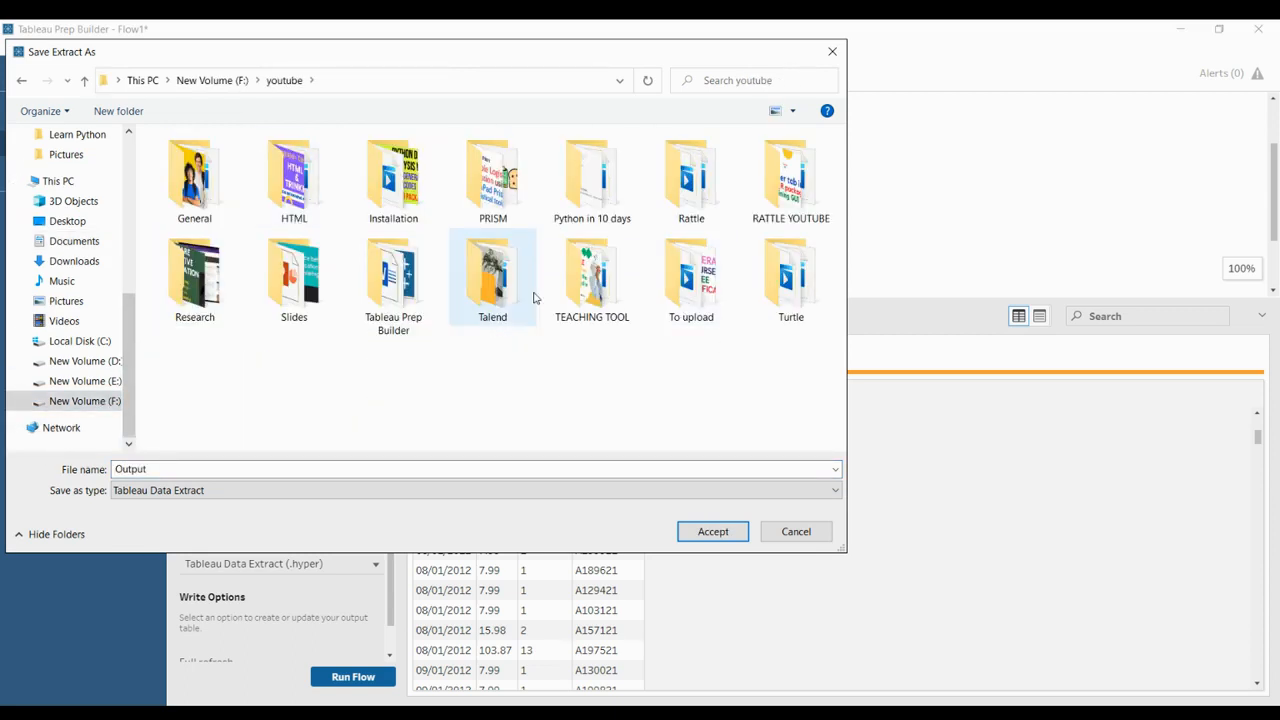
left_click(425, 313)
double_click(425, 313)
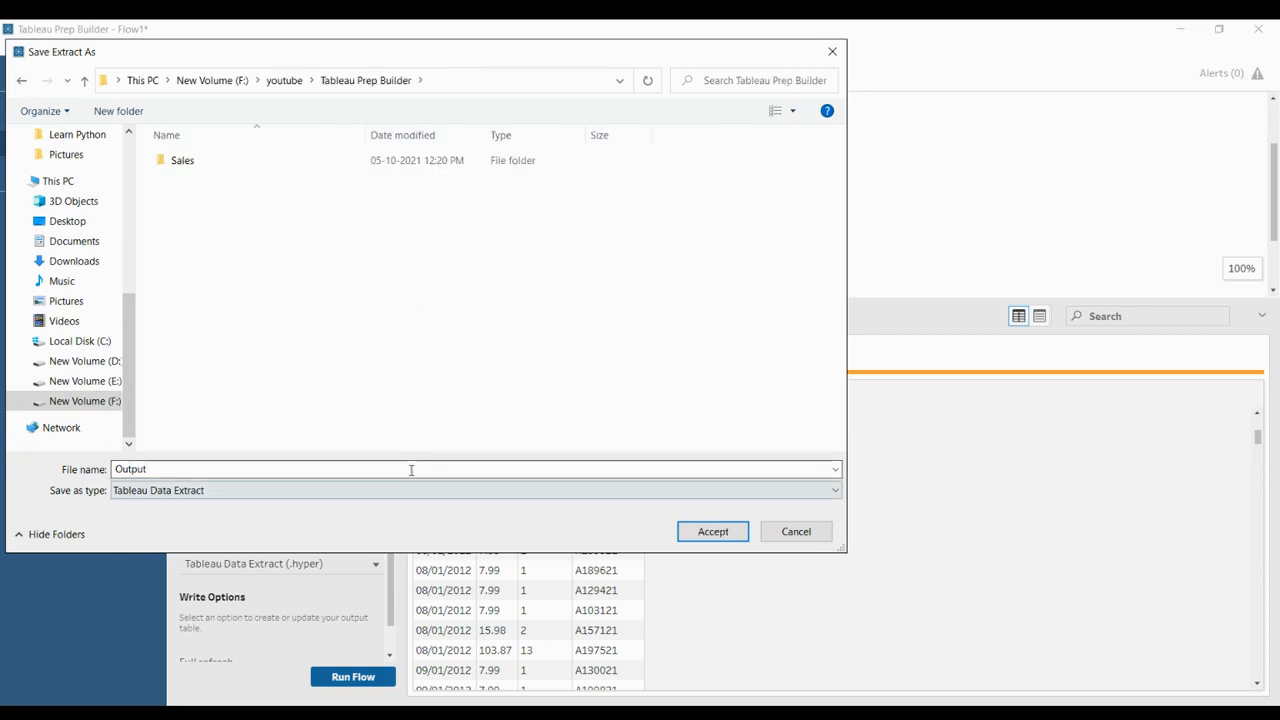
left_click(712, 533)
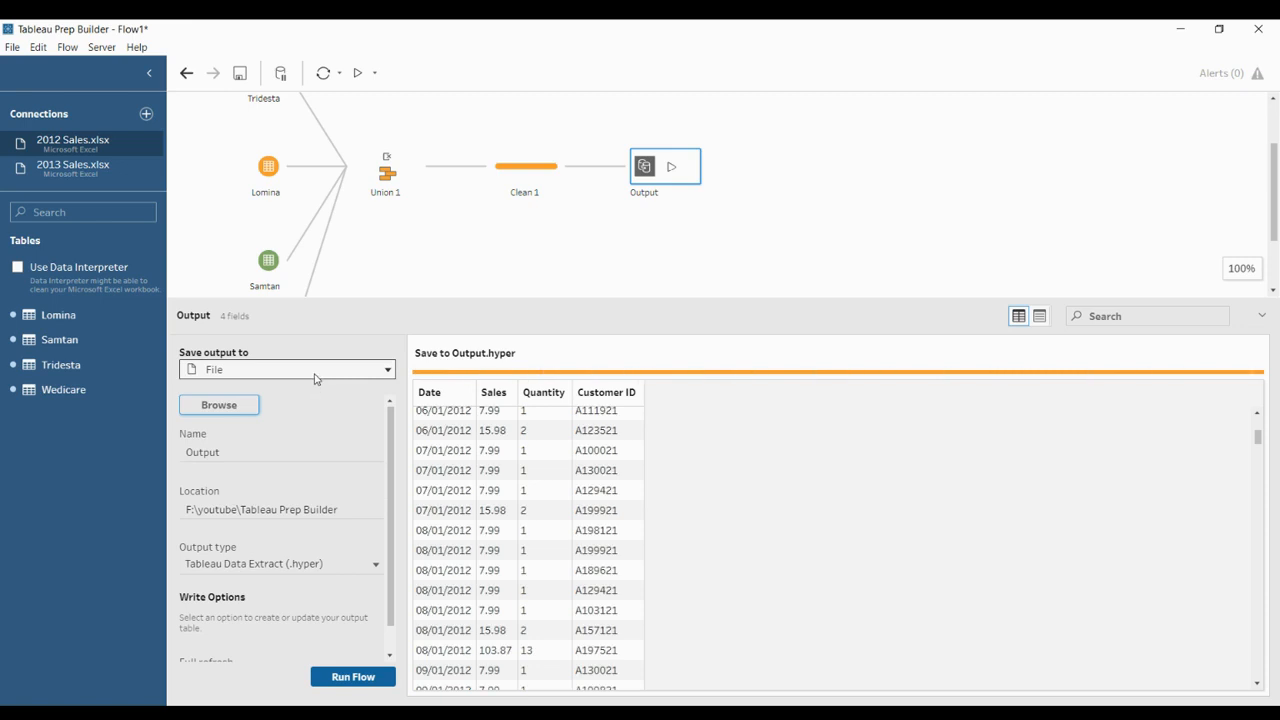
Set the output type to Microsoft Excel (.xlsx) and create a new worksheet named "union output" for it.
left_click(300, 564)
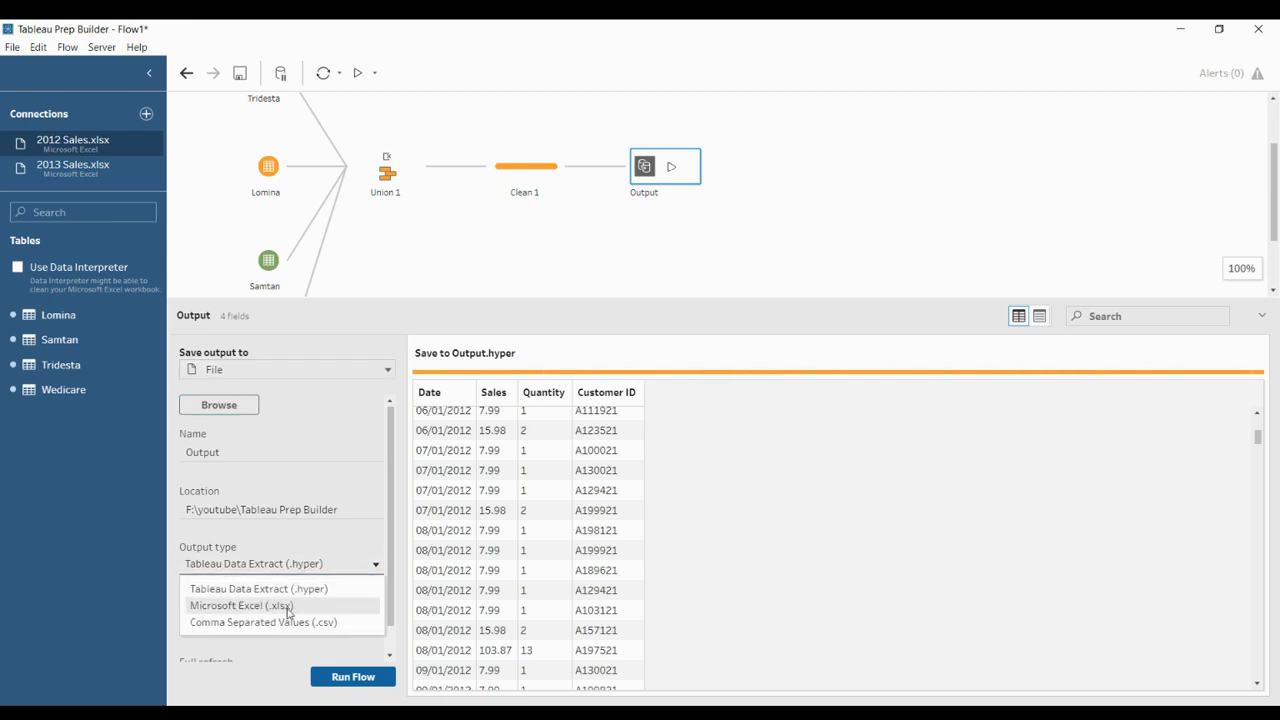
left_click(298, 588)
scroll(310, 541, "down", 2)
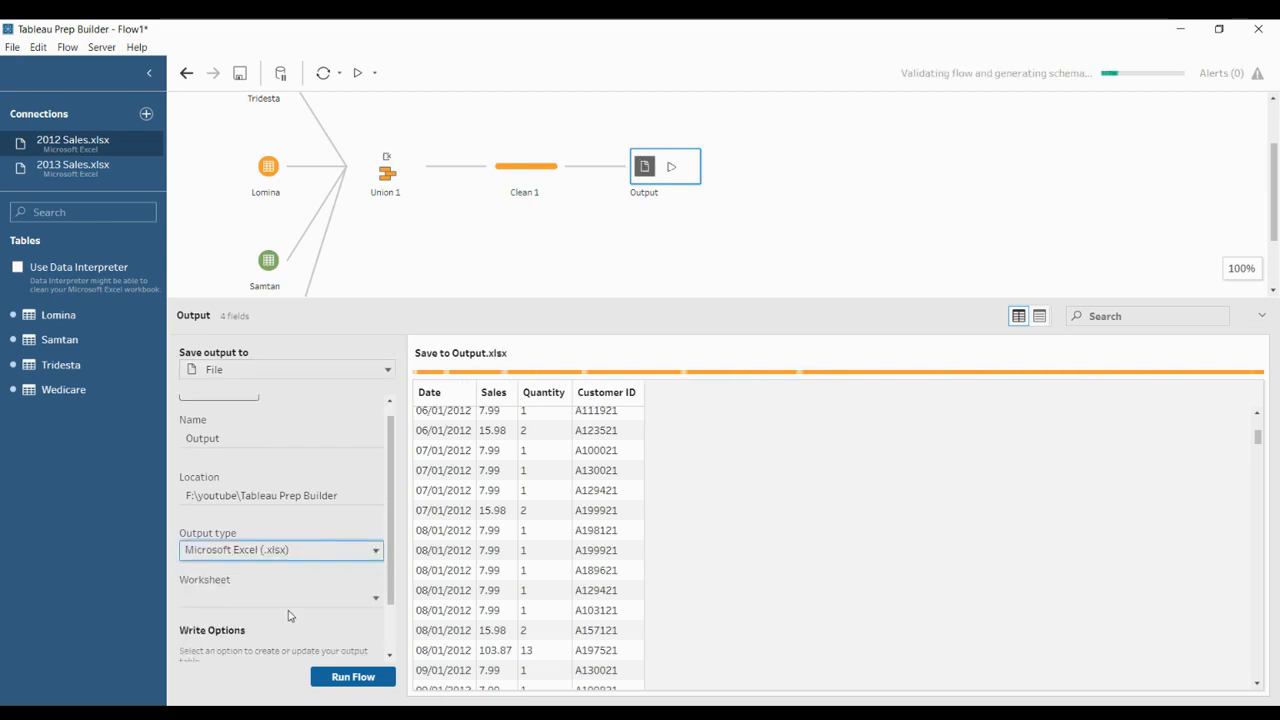
left_click(301, 540)
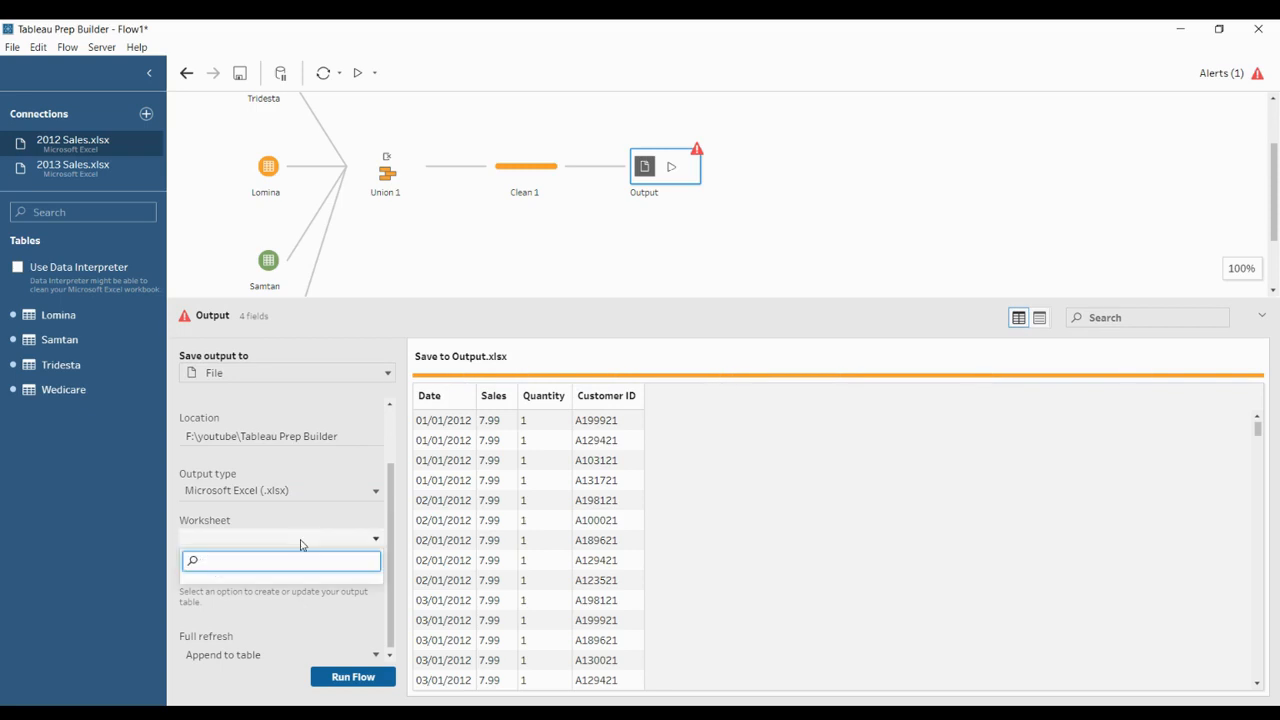
type("union output")
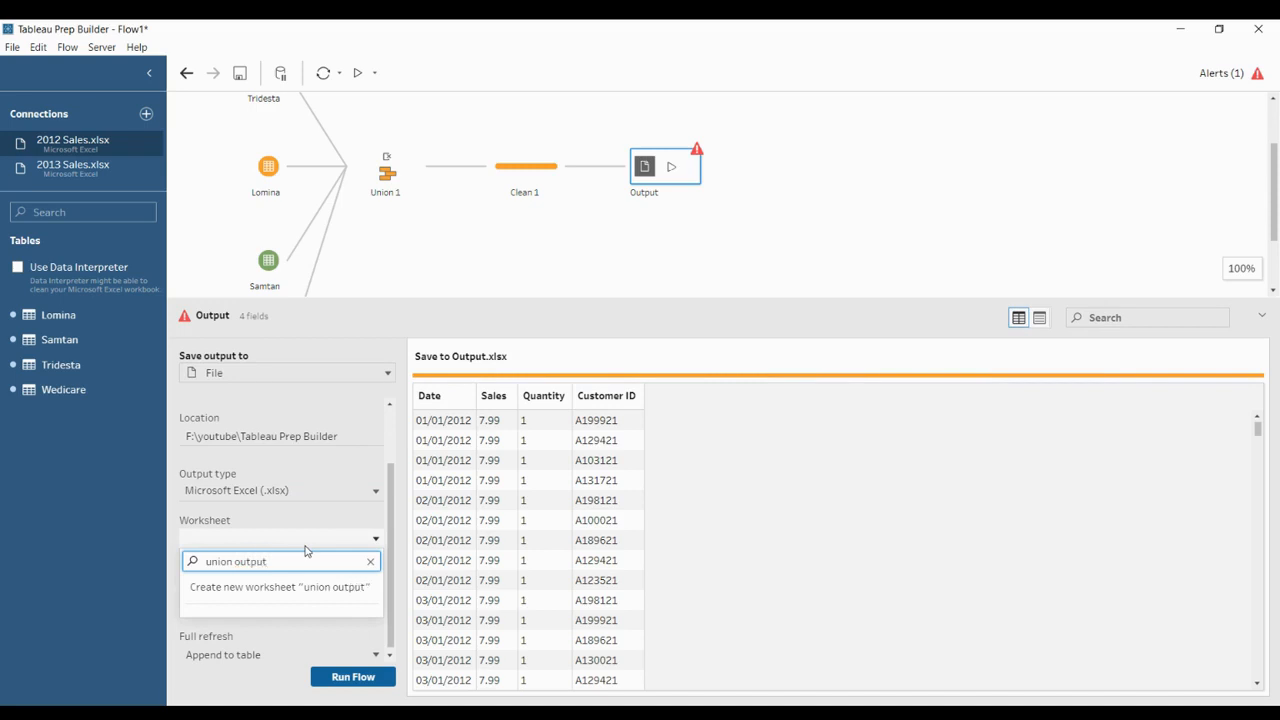
left_click(286, 590)
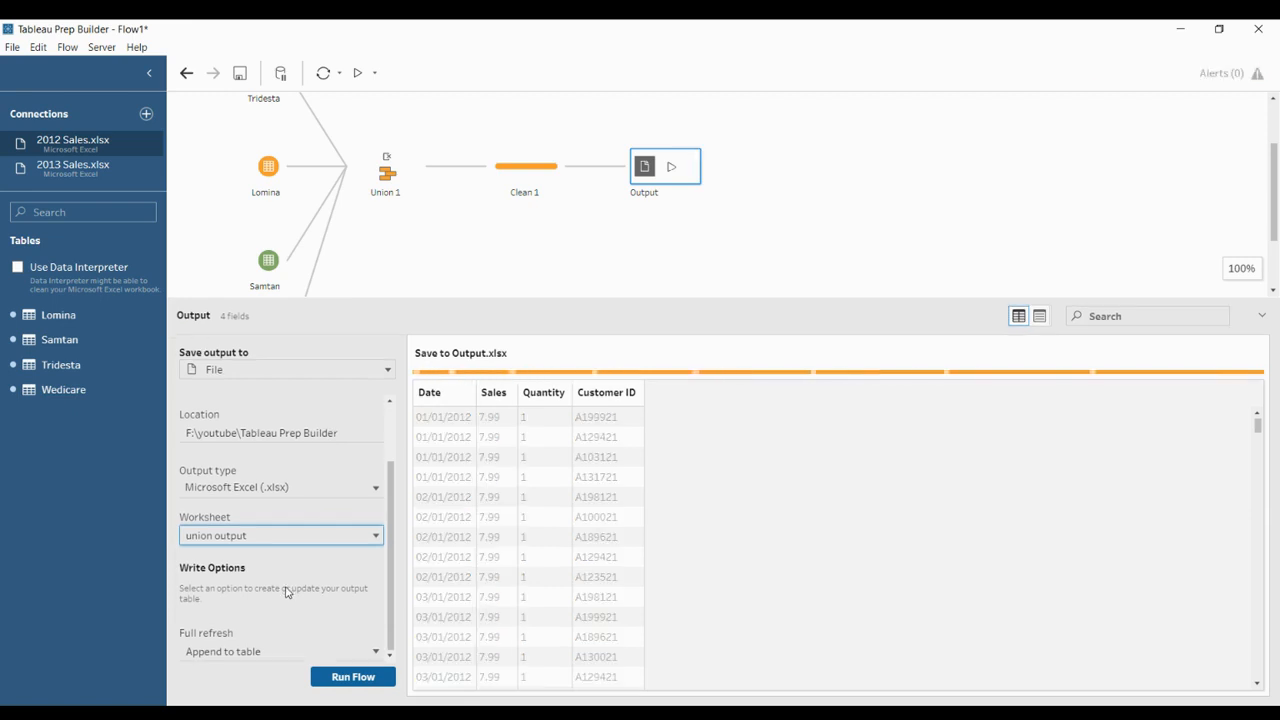
Run the flow to write Output.xlsx and dismiss the completion dialog.
scroll(280, 613, "up", 1)
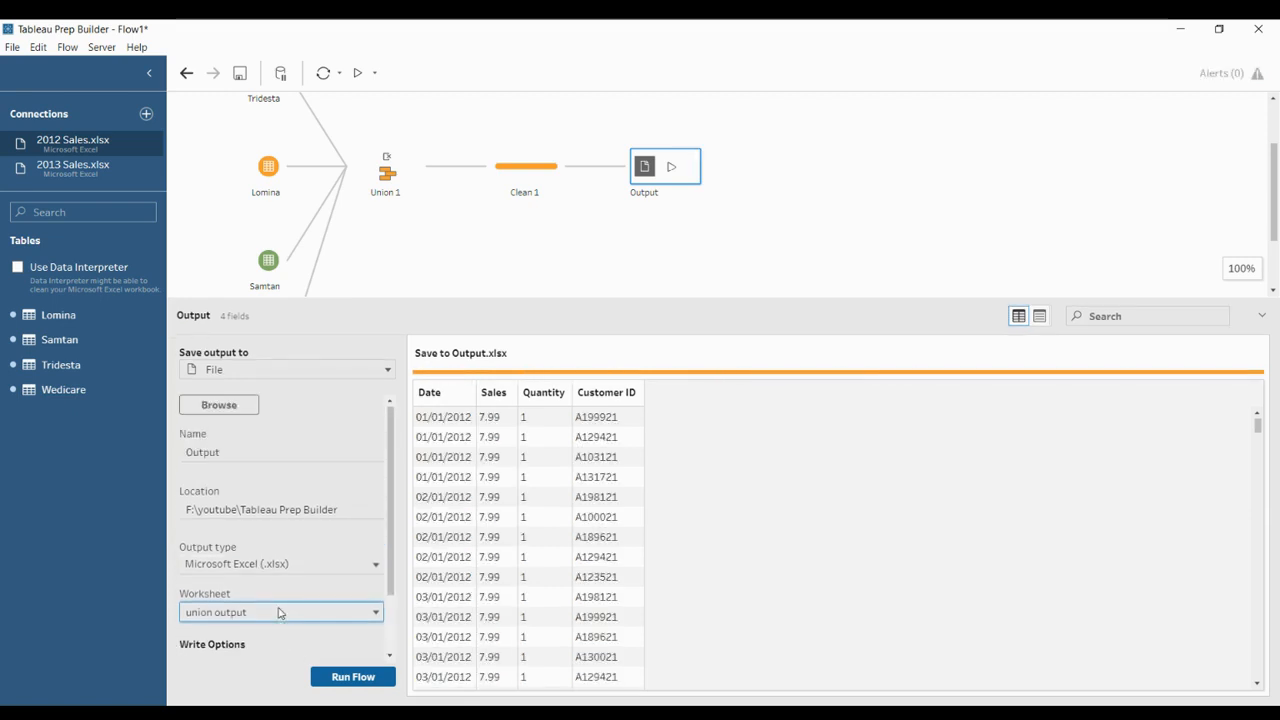
left_click(360, 684)
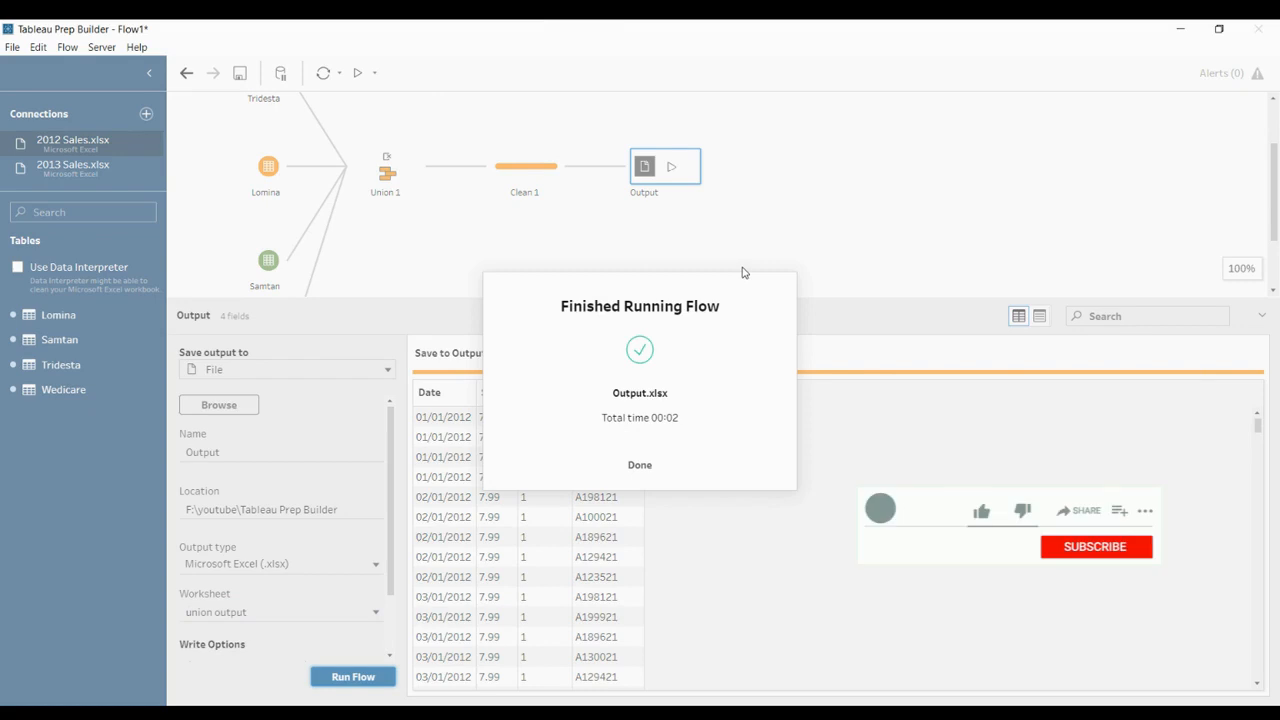
left_click(636, 464)
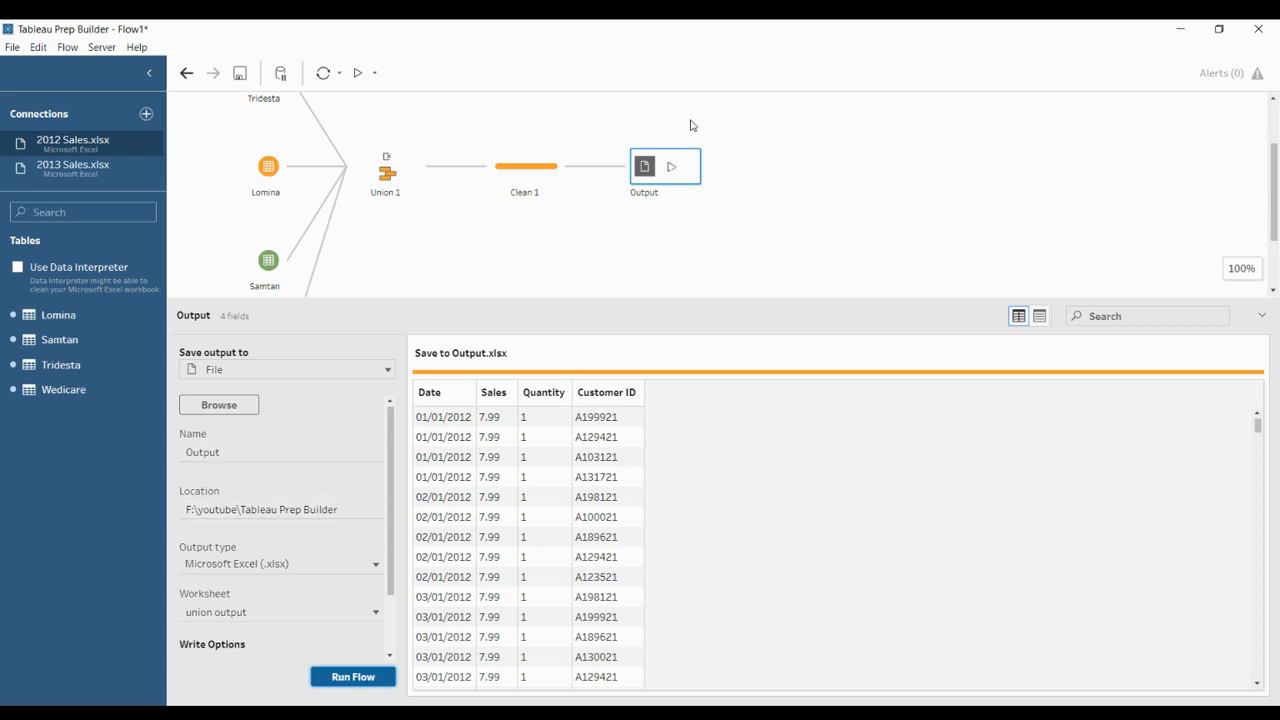
scroll(660, 285, "up", 2)
scroll(660, 289, "down", 4)
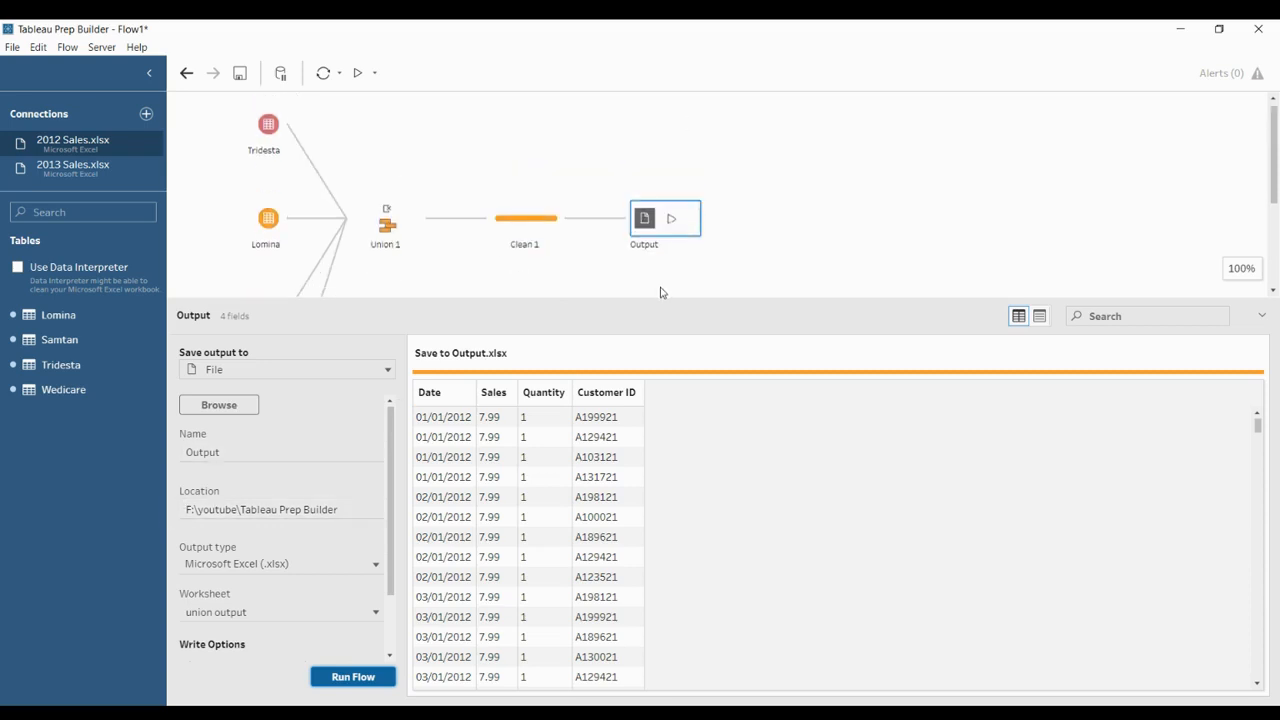